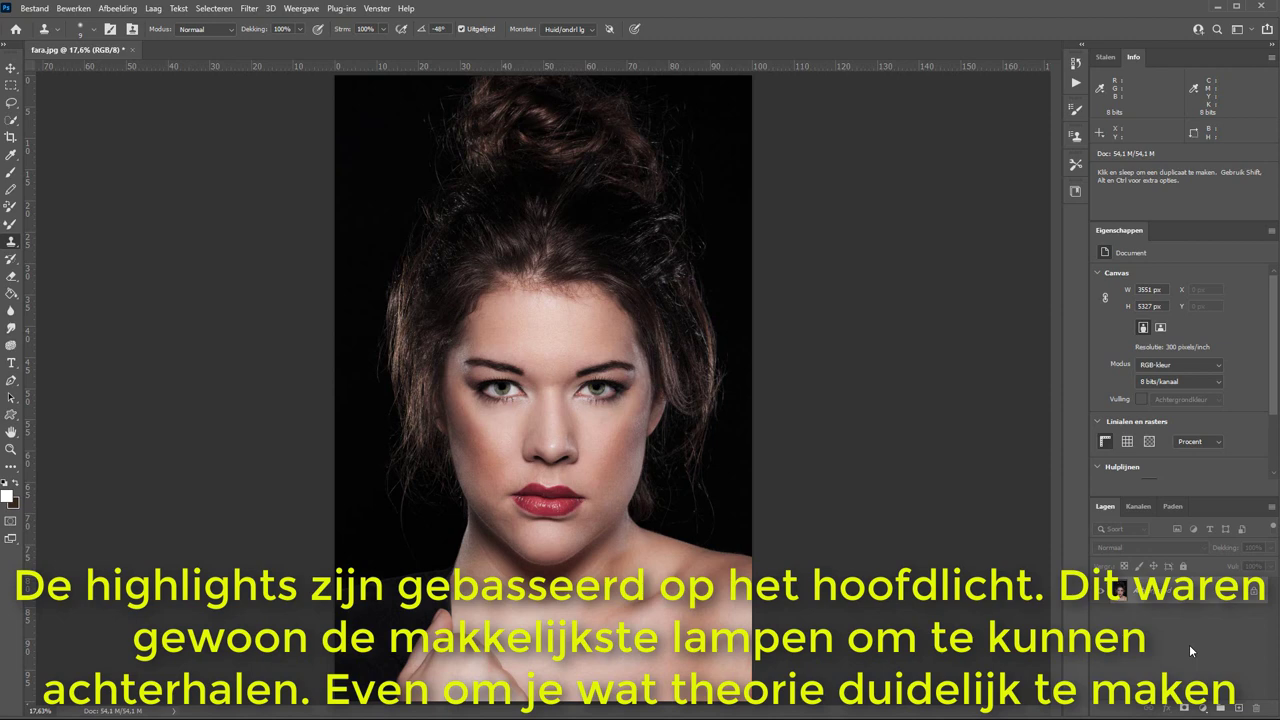
# Step: Zoom in twice on the face and pan the view onto the nose and lips
pyautogui.press('z')
pyautogui.click(556, 446)
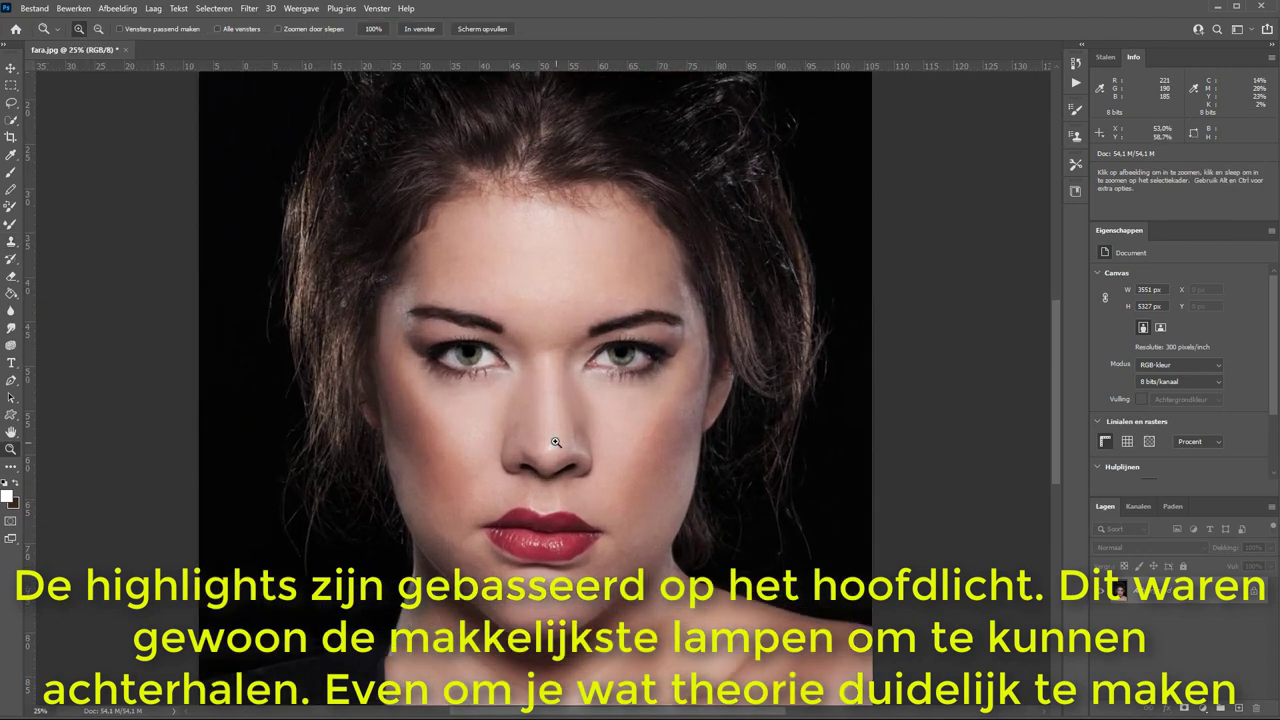
pyautogui.click(548, 420)
pyautogui.moveTo(571, 457); pyautogui.dragTo(593, 413)
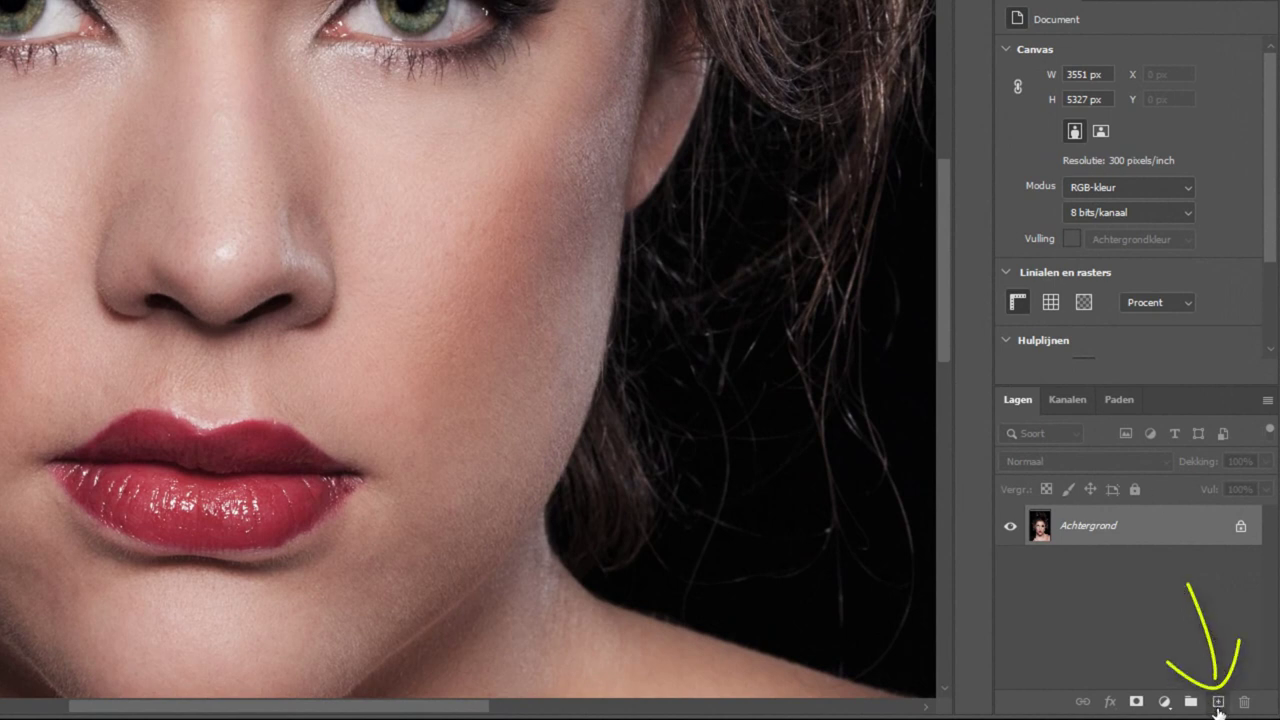
# Step: Add empty layer Laag 1, zoom onto the left eye, and set the brush to 18 px, 61% hardness
pyautogui.click(1218, 698)
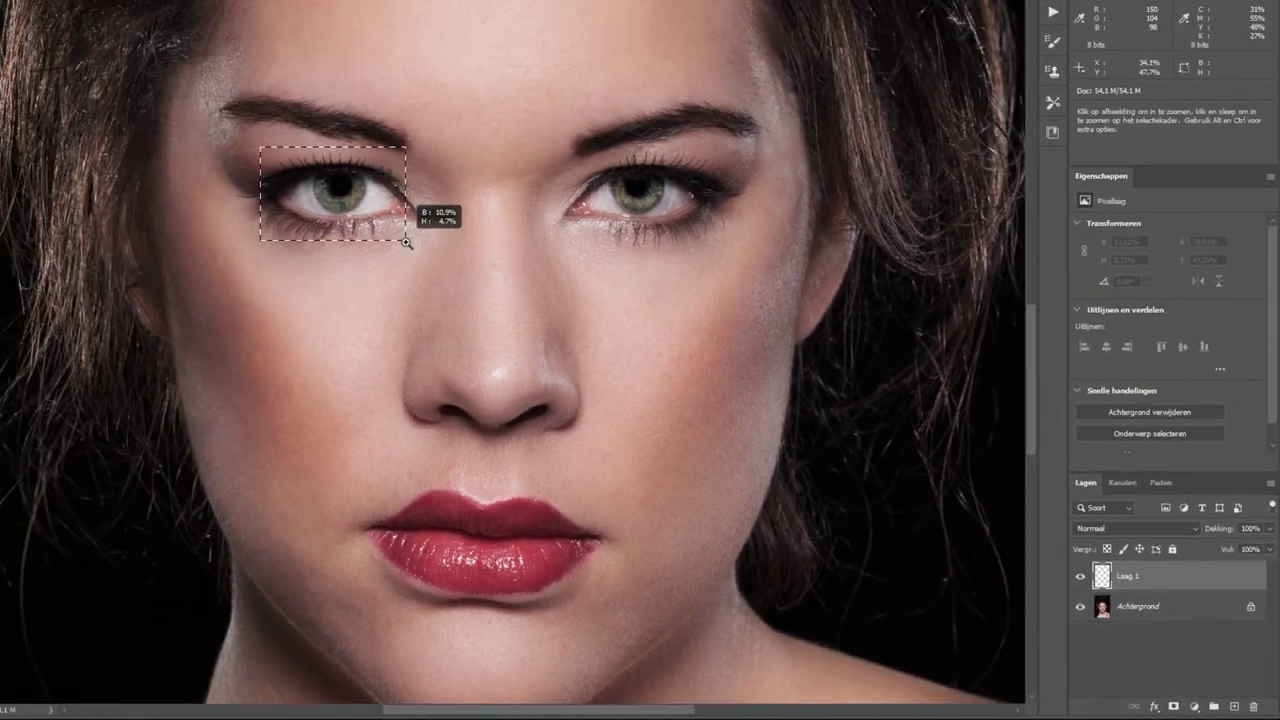
pyautogui.moveTo(257, 194); pyautogui.dragTo(414, 229)
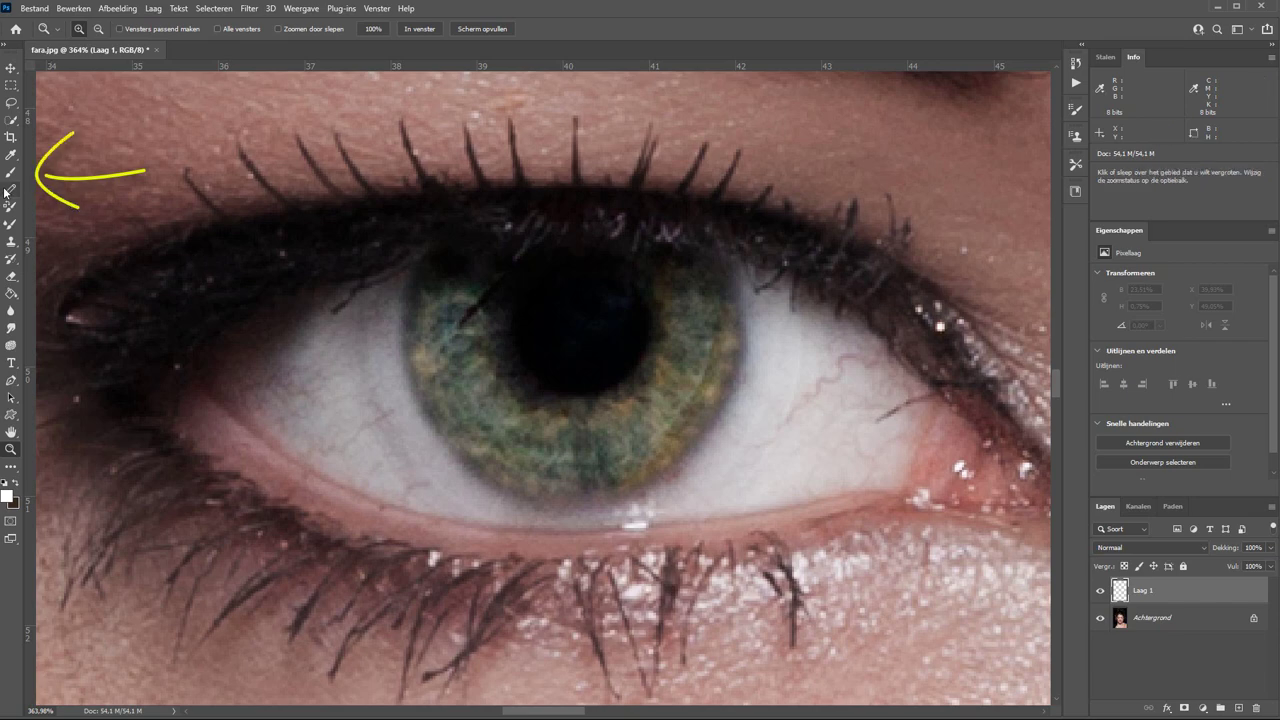
pyautogui.press('b')
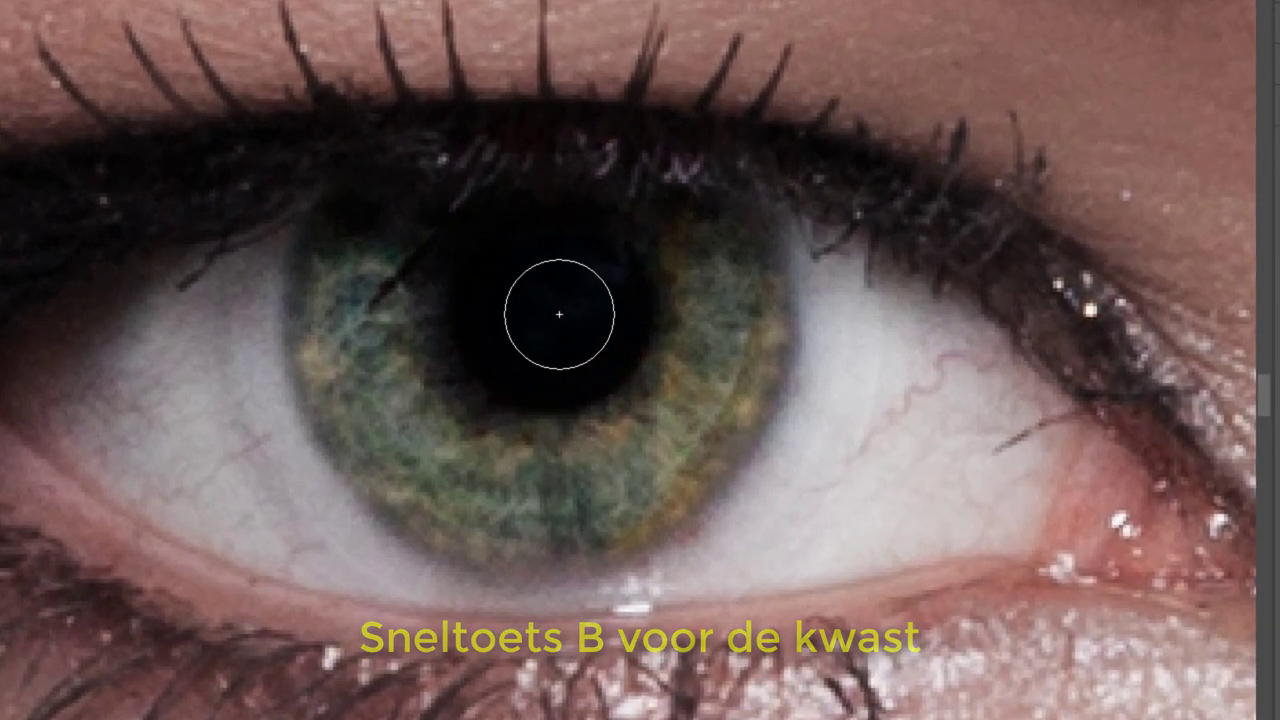
pyautogui.rightClick(565, 312)
pyautogui.moveTo(685, 366); pyautogui.dragTo(678, 366)
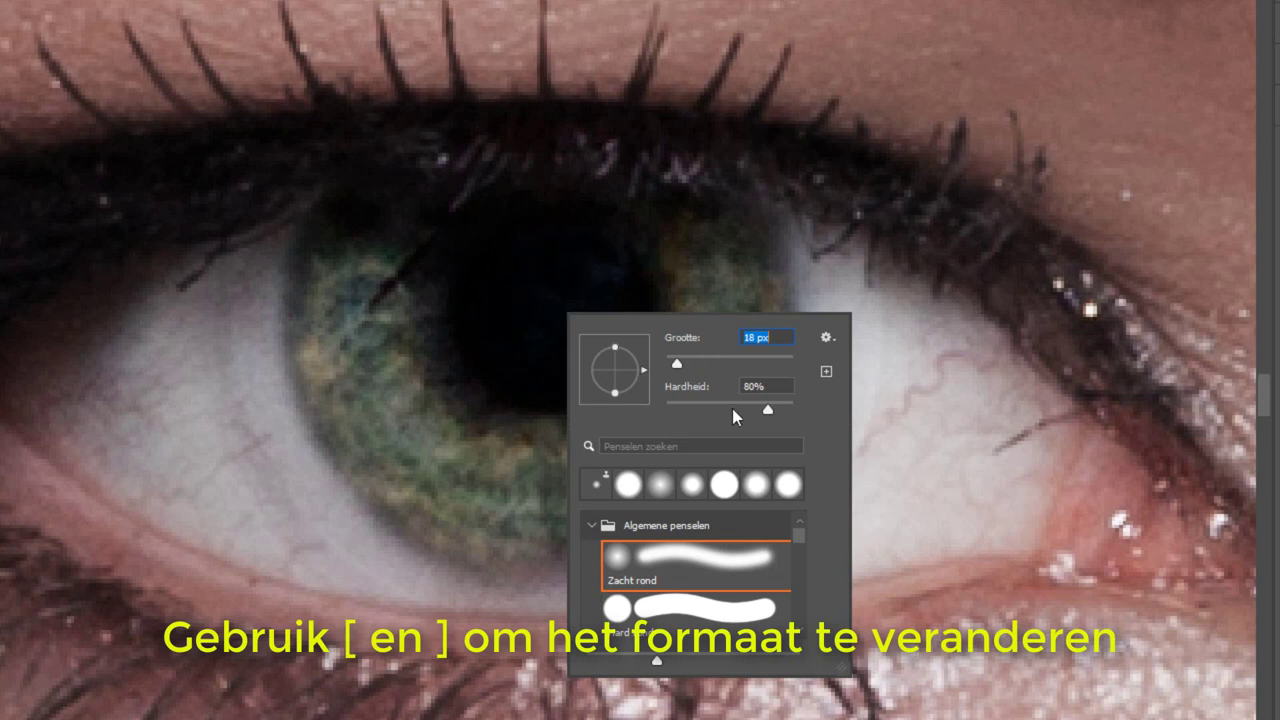
pyautogui.moveTo(750, 403); pyautogui.dragTo(742, 404)
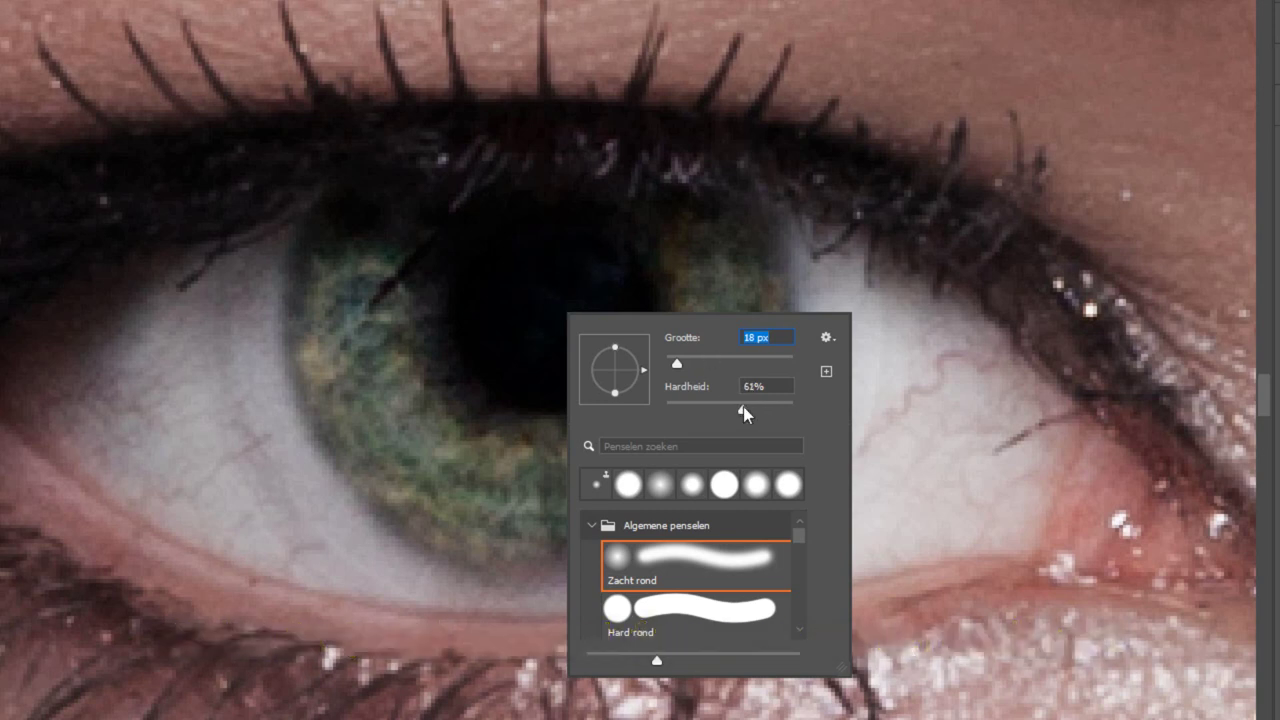
pyautogui.press('Return')
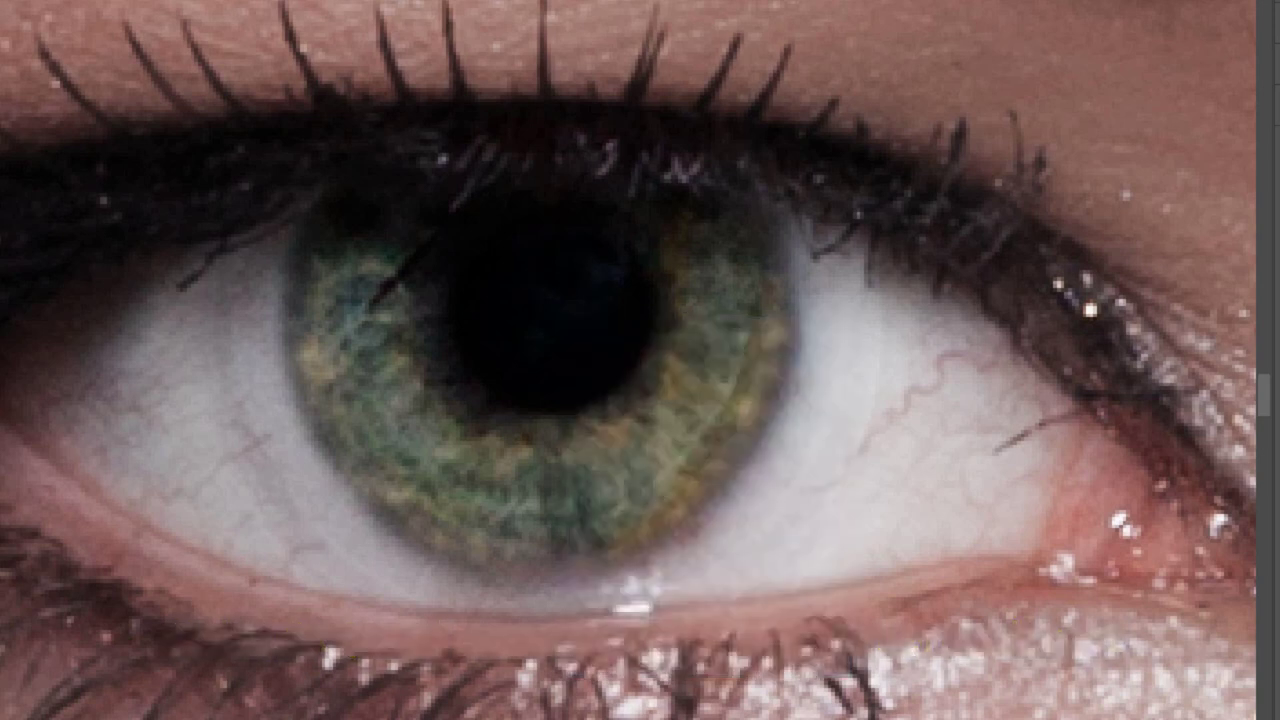
pyautogui.moveTo(591, 189); pyautogui.dragTo(538, 271)
# Step: Paint a white catchlight dot in each pupil, then zoom in on both eyes together
pyautogui.click(536, 311)
pyautogui.moveTo(536, 311); pyautogui.dragTo(577, 400)
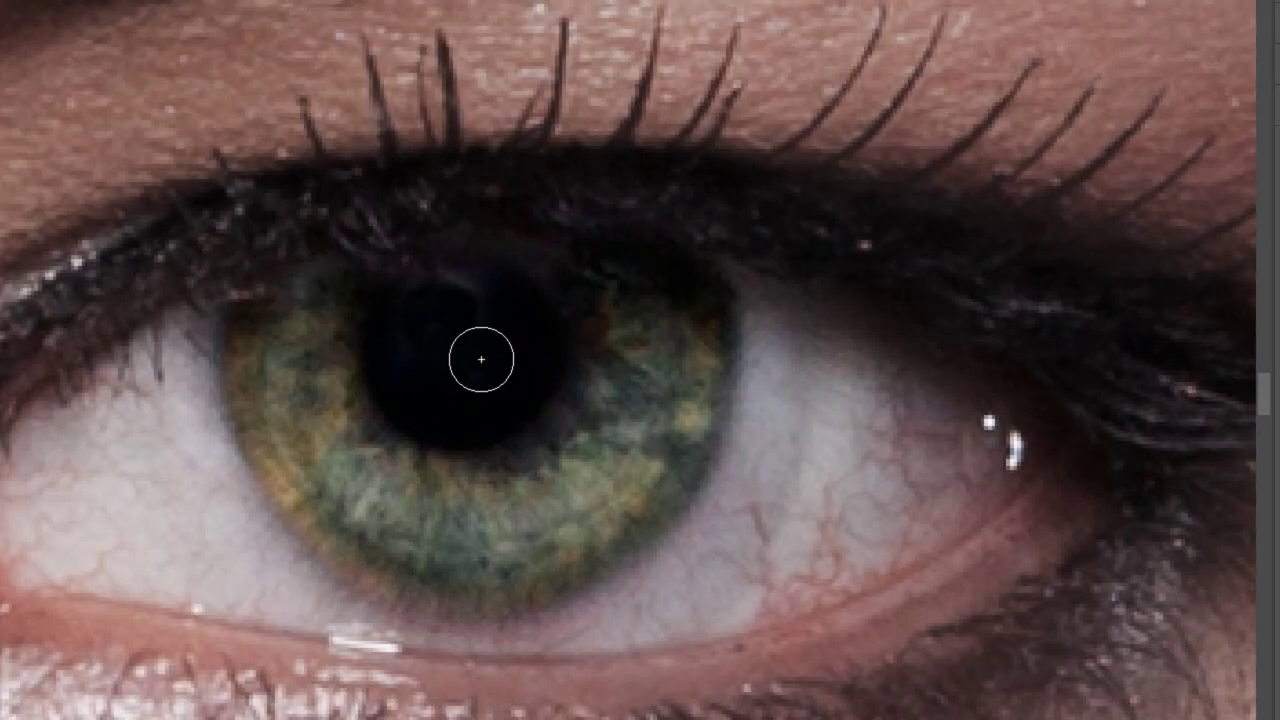
pyautogui.click(476, 360)
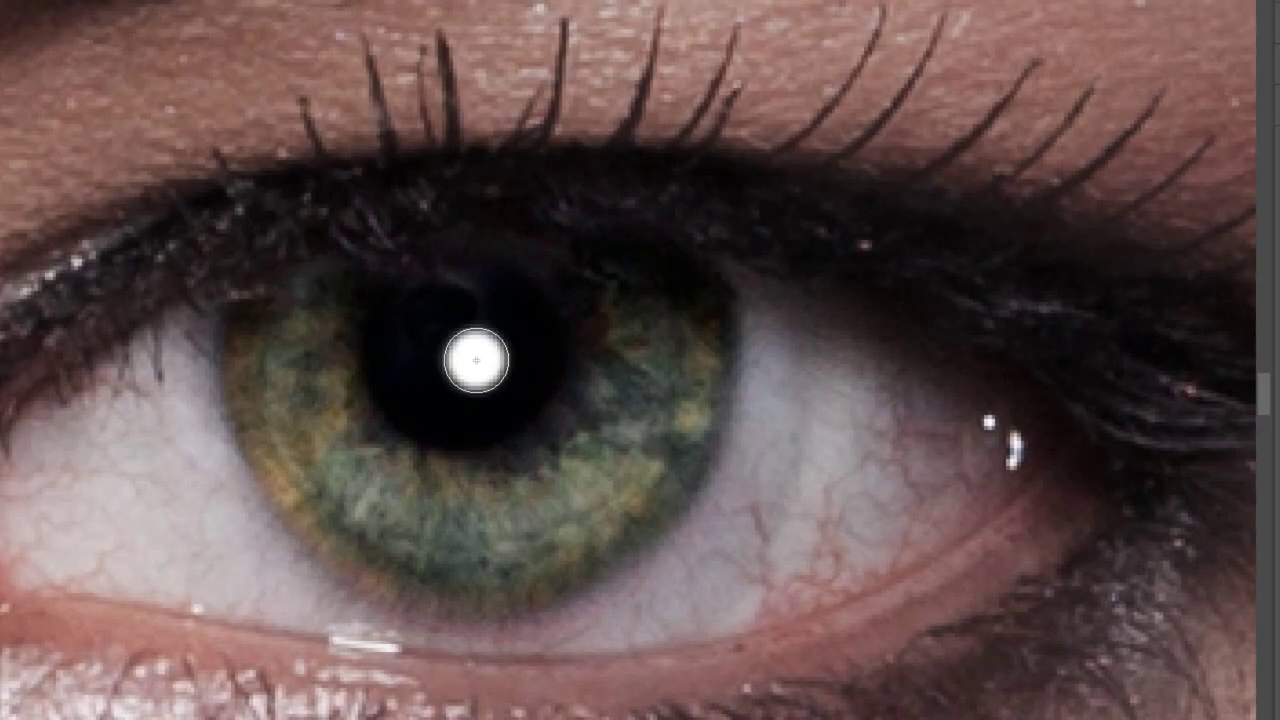
pyautogui.press('h')
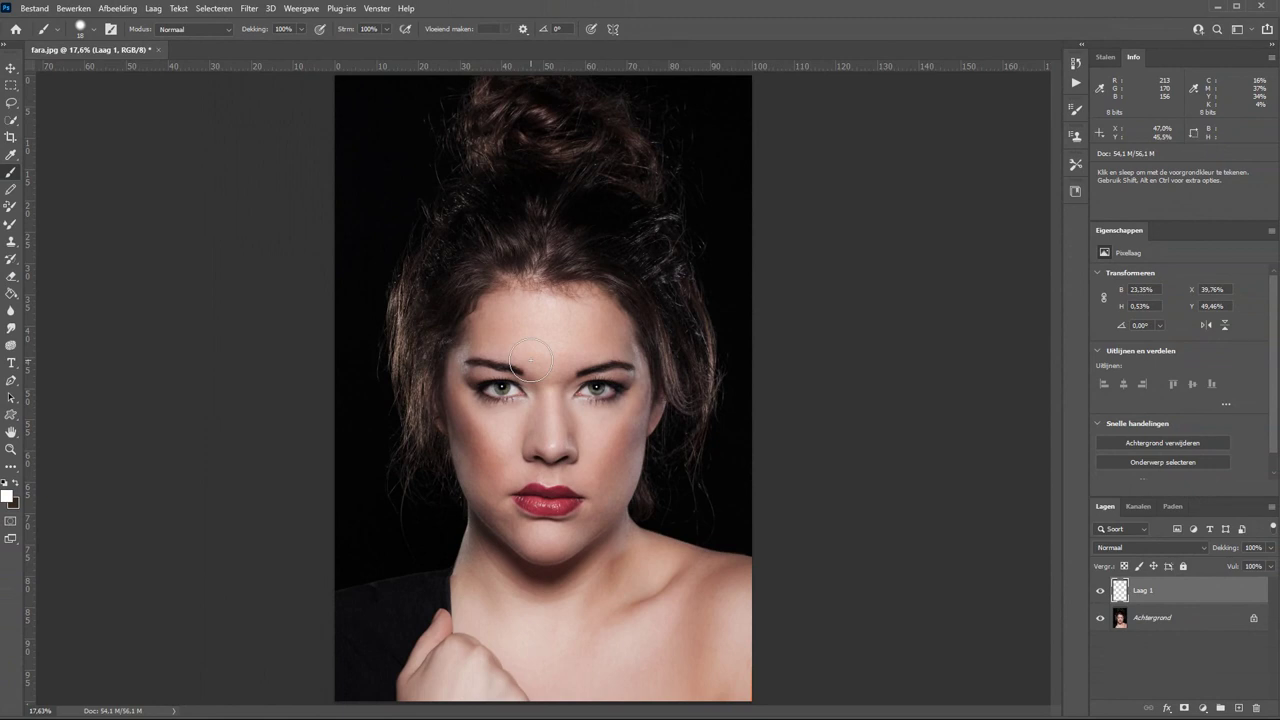
pyautogui.press('z')
pyautogui.moveTo(455, 352); pyautogui.dragTo(640, 429)
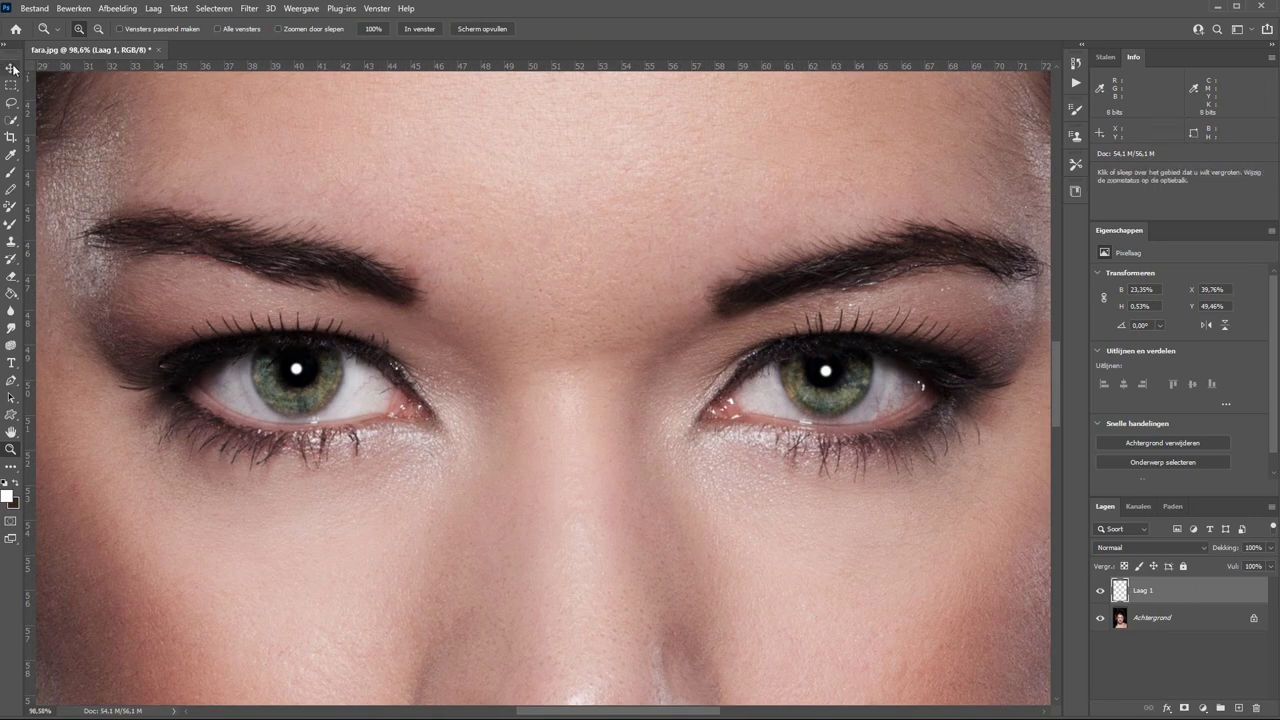
# Step: Nudge the Laag 1 catchlights up twice, then down and right, then zoom onto the right eye
pyautogui.press('v')
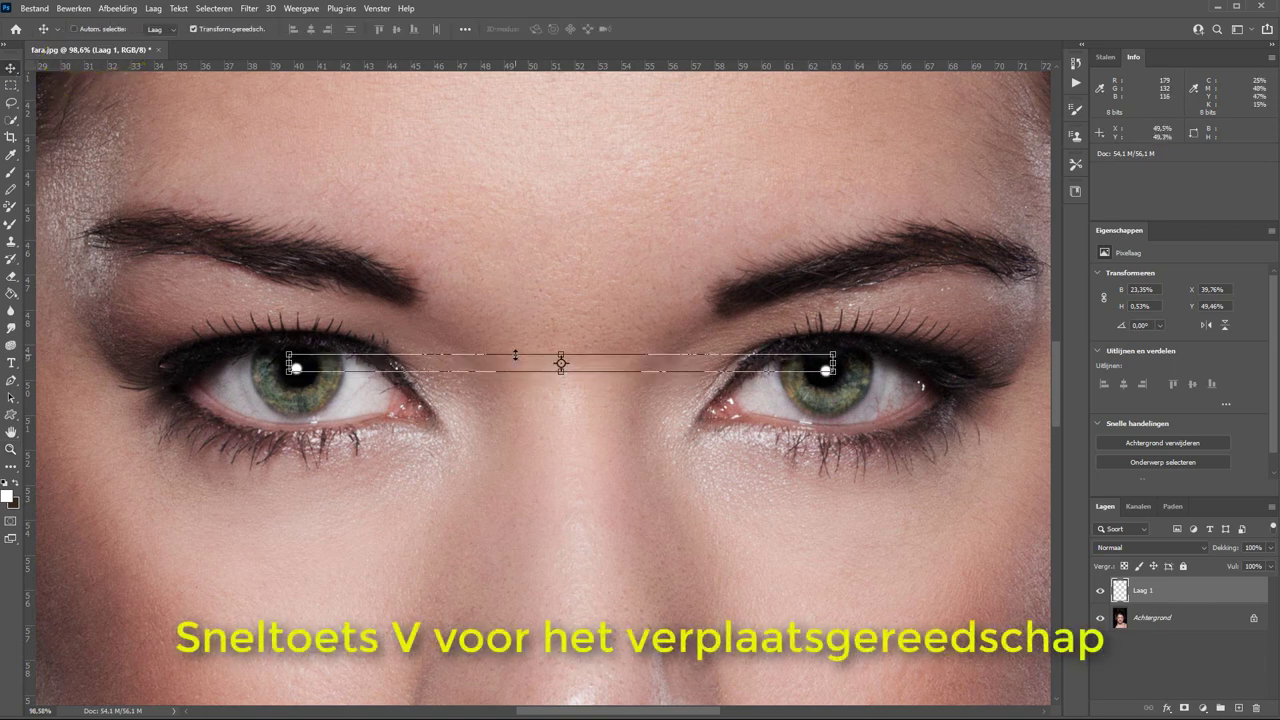
pyautogui.press('Up')
pyautogui.press('Up')
pyautogui.press('Up')
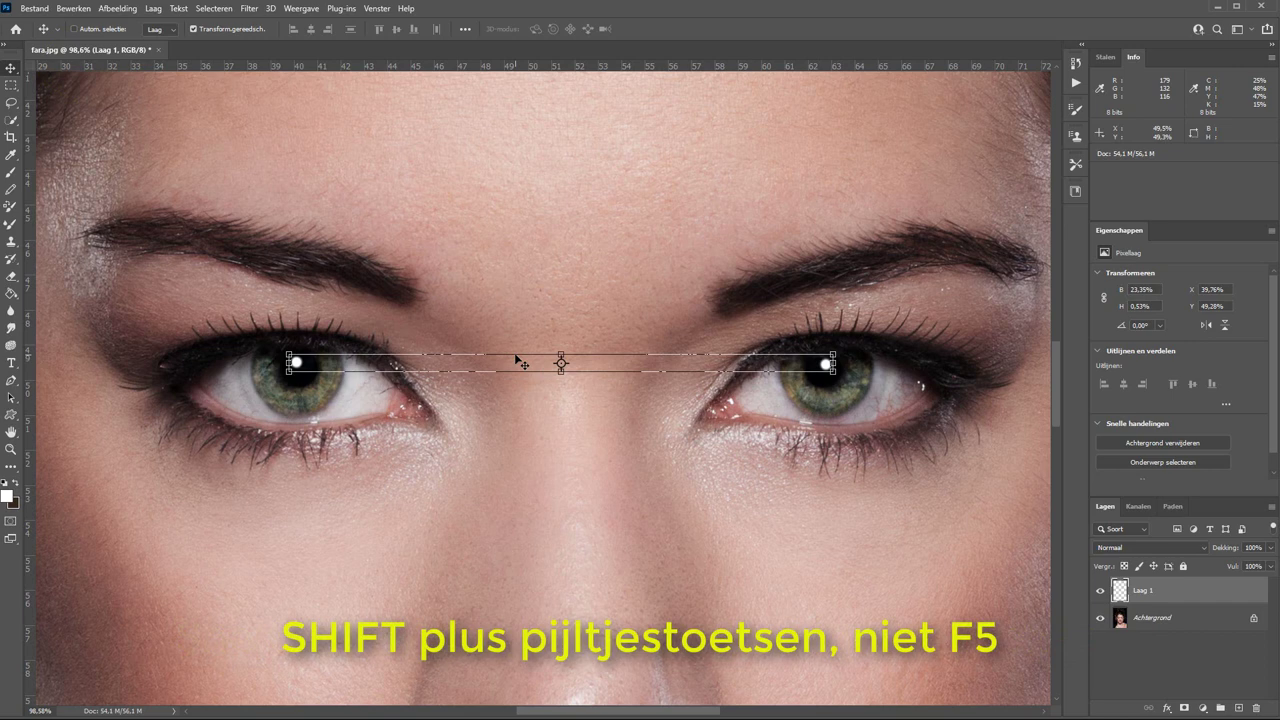
pyautogui.press('Up')
pyautogui.press('Up')
pyautogui.press('Up')
pyautogui.press('Up')
pyautogui.press('Up')
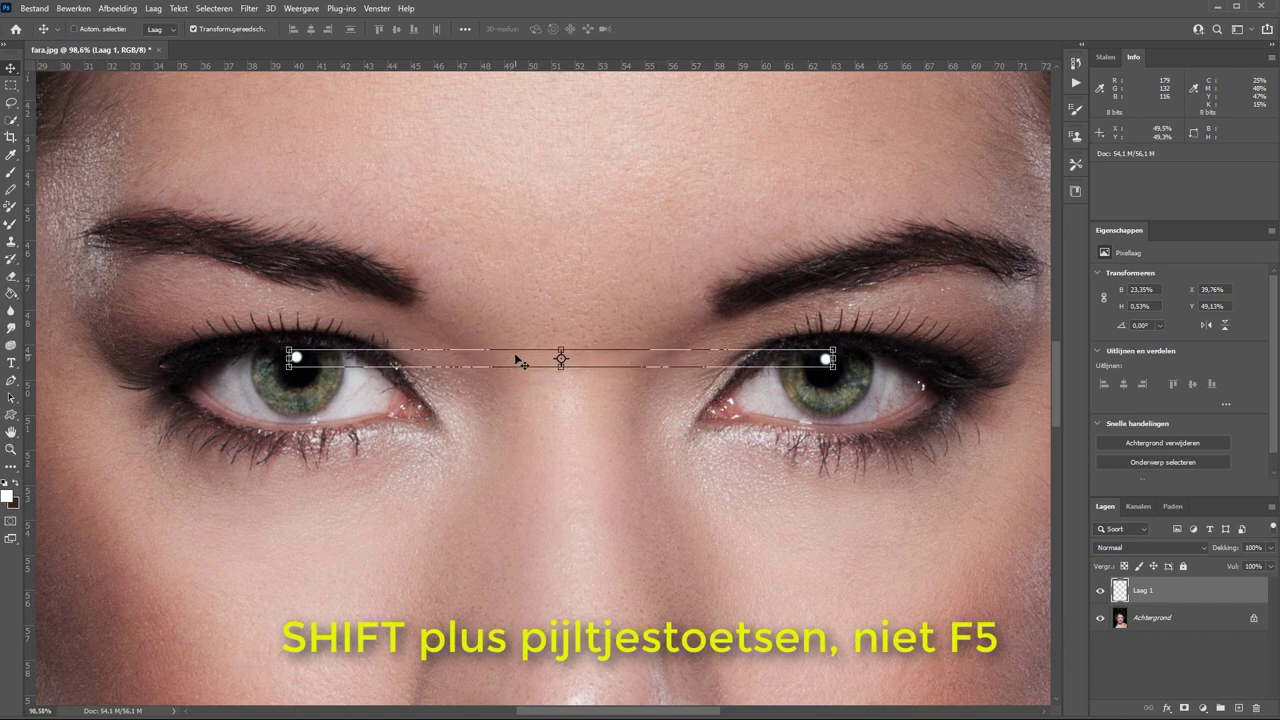
pyautogui.press('Down')
pyautogui.press('Right')
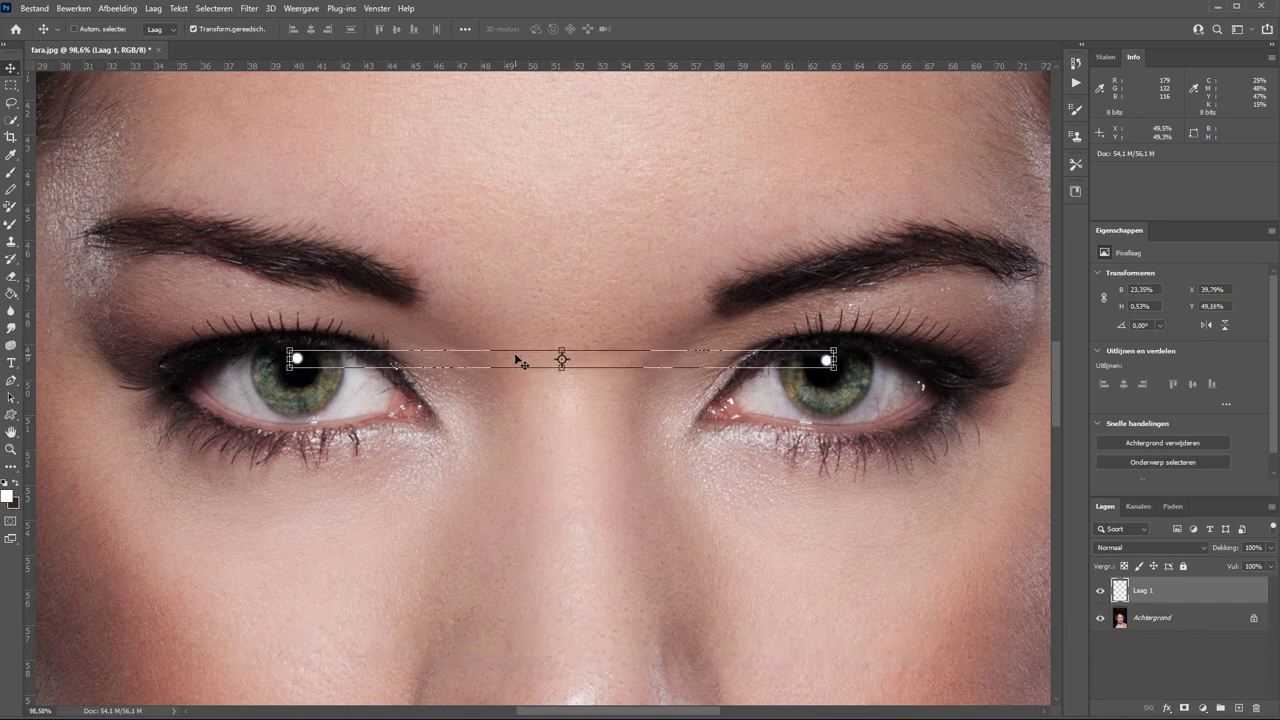
pyautogui.click(1145, 655)
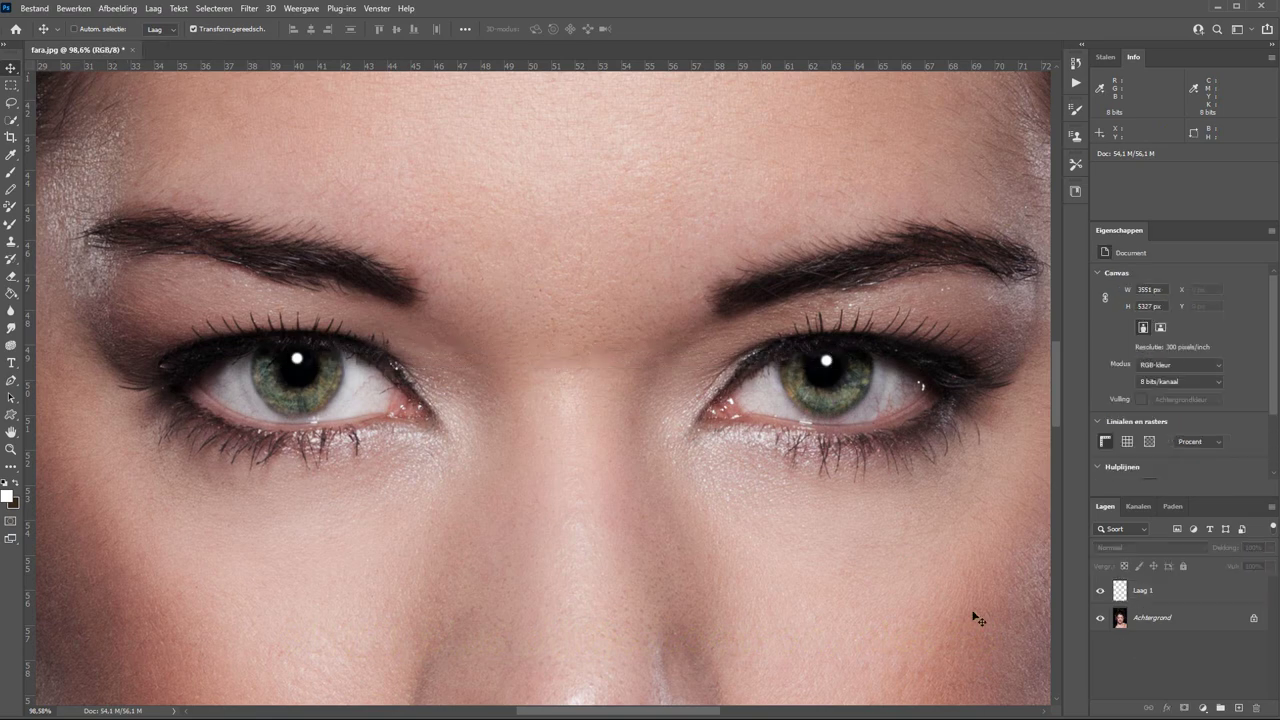
pyautogui.press('z')
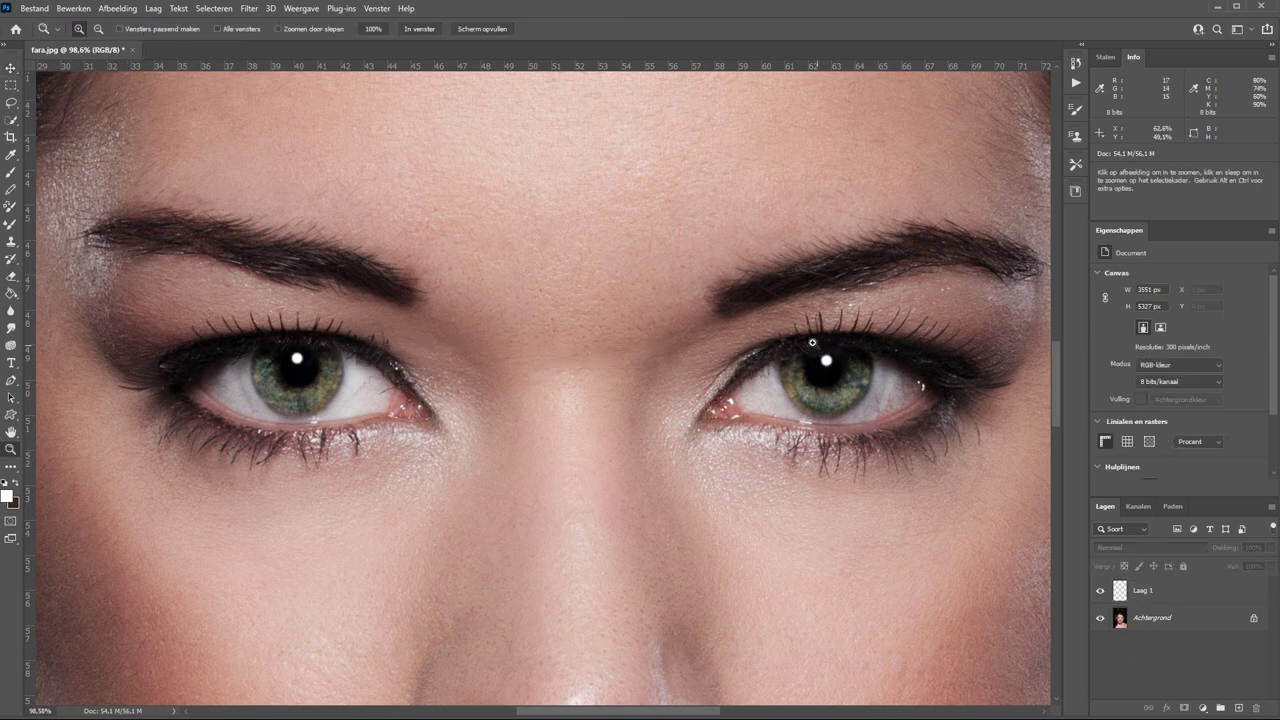
pyautogui.moveTo(797, 336); pyautogui.dragTo(879, 410)
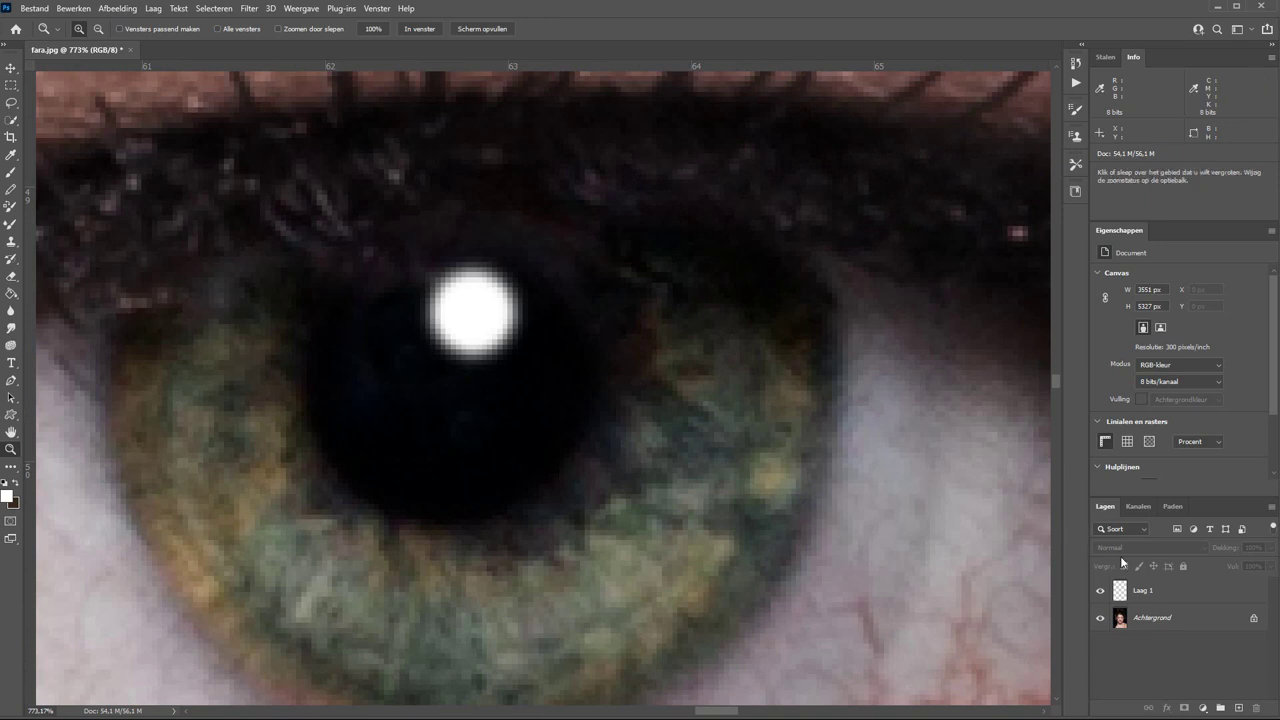
# Step: Select Laag 1 and open Laag > Laagstijl > Opties voor overvloeien
pyautogui.click(1165, 591)
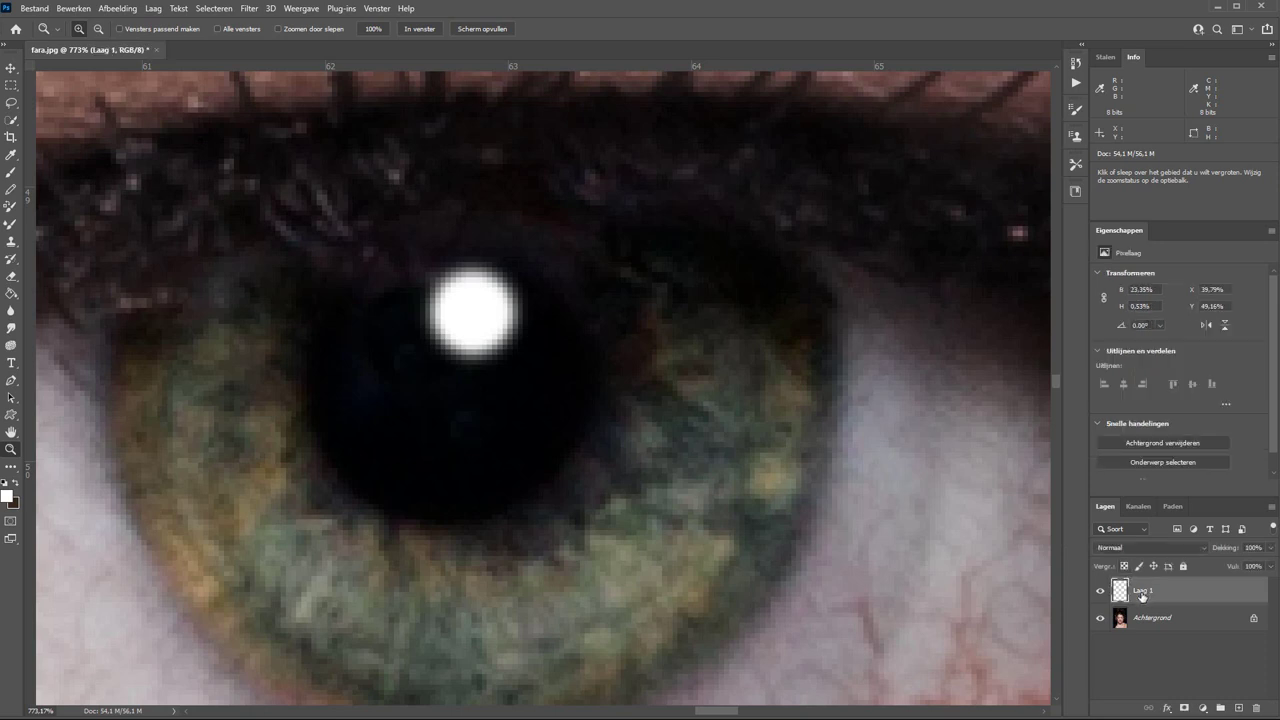
pyautogui.click(152, 8)
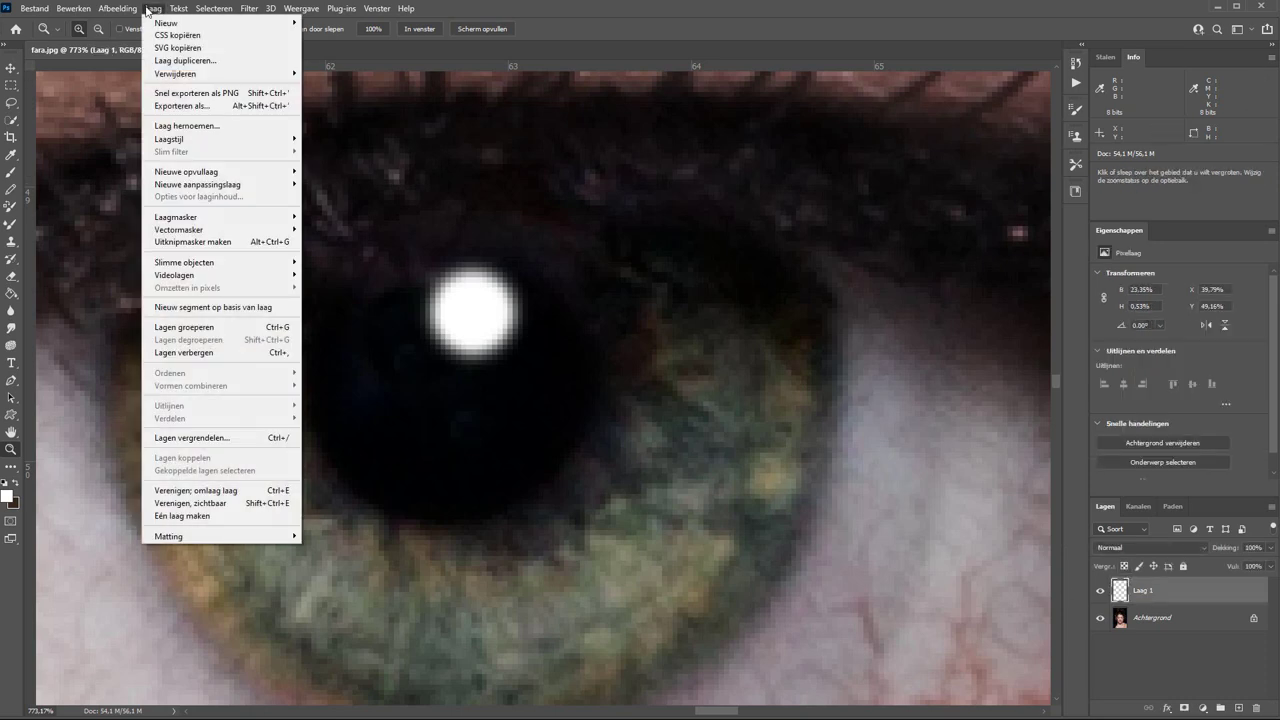
pyautogui.moveTo(220, 139)
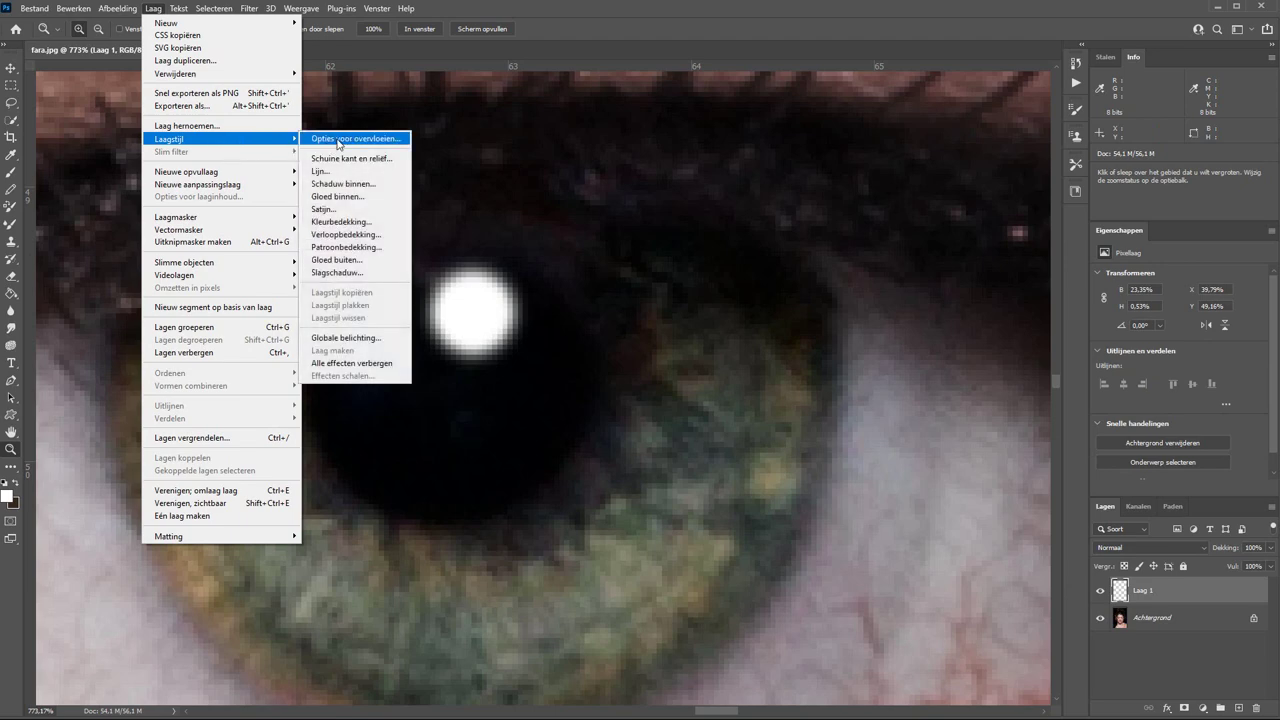
pyautogui.click(337, 139)
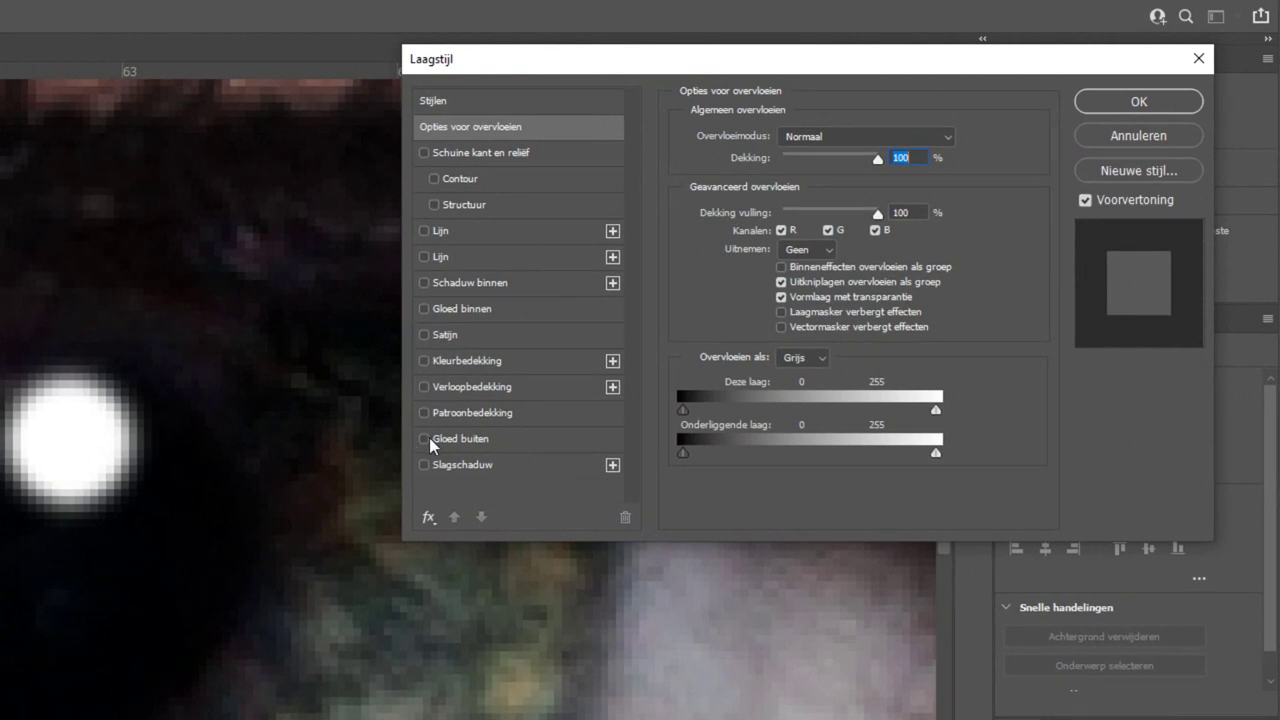
# Step: Give Laag 1 a Gloed buiten outer glow in Bleken mode at 21% opacity
pyautogui.click(478, 441)
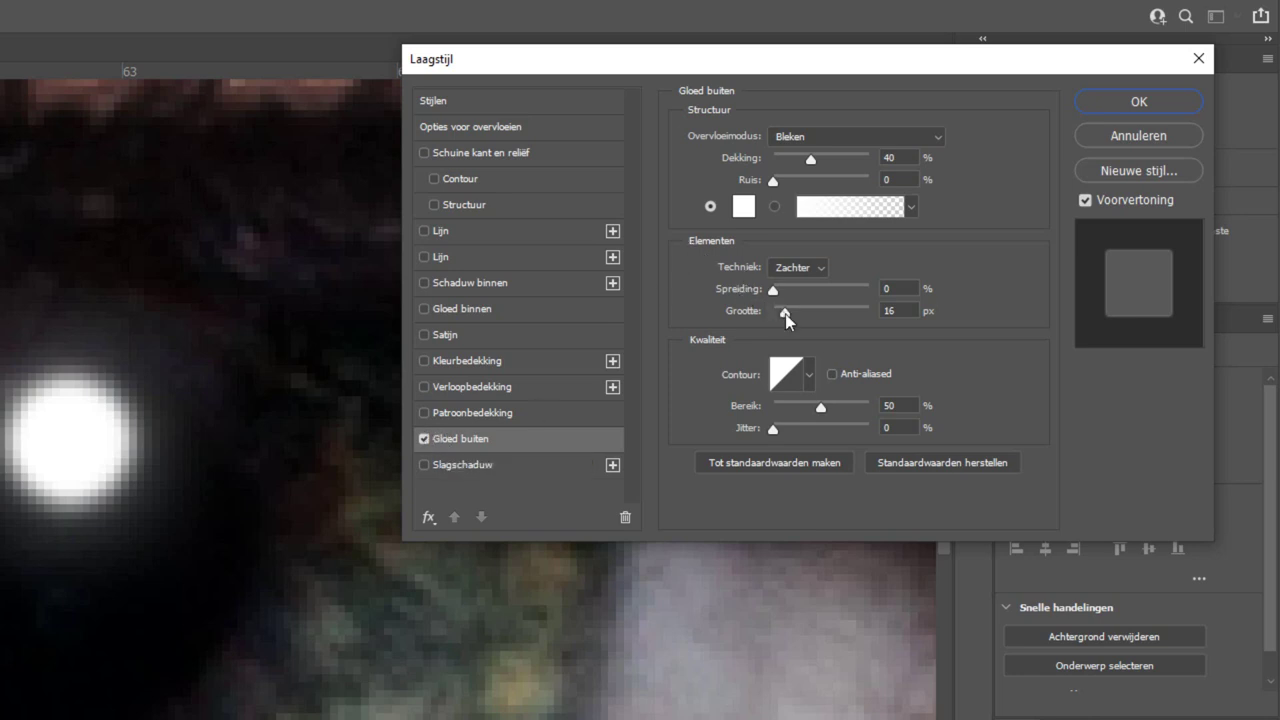
pyautogui.moveTo(784, 314); pyautogui.dragTo(784, 290)
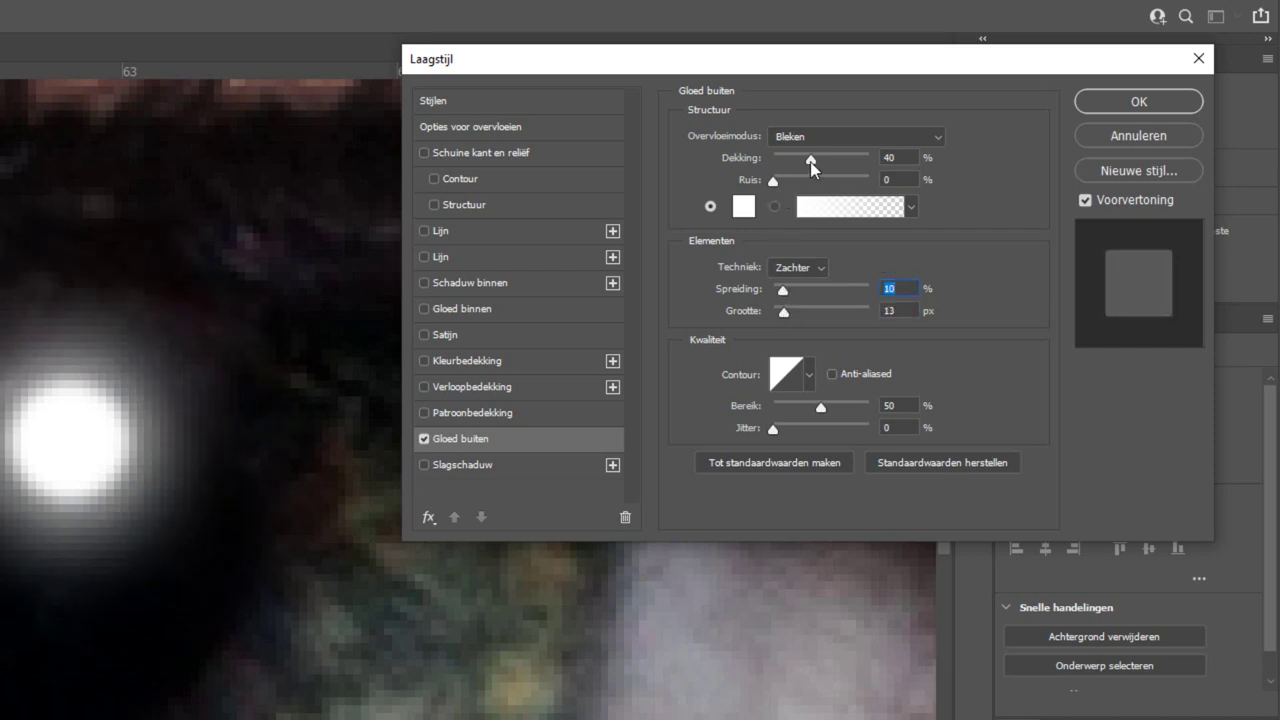
pyautogui.moveTo(811, 162); pyautogui.dragTo(794, 168)
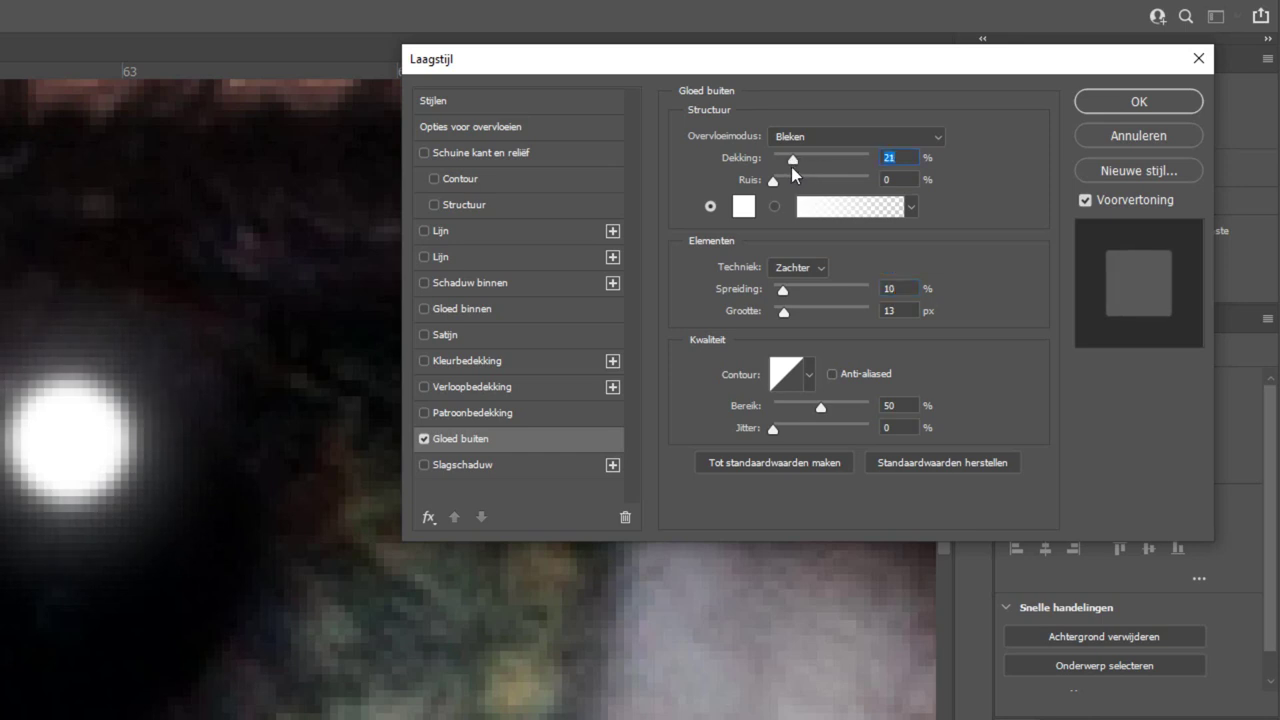
pyautogui.click(1139, 102)
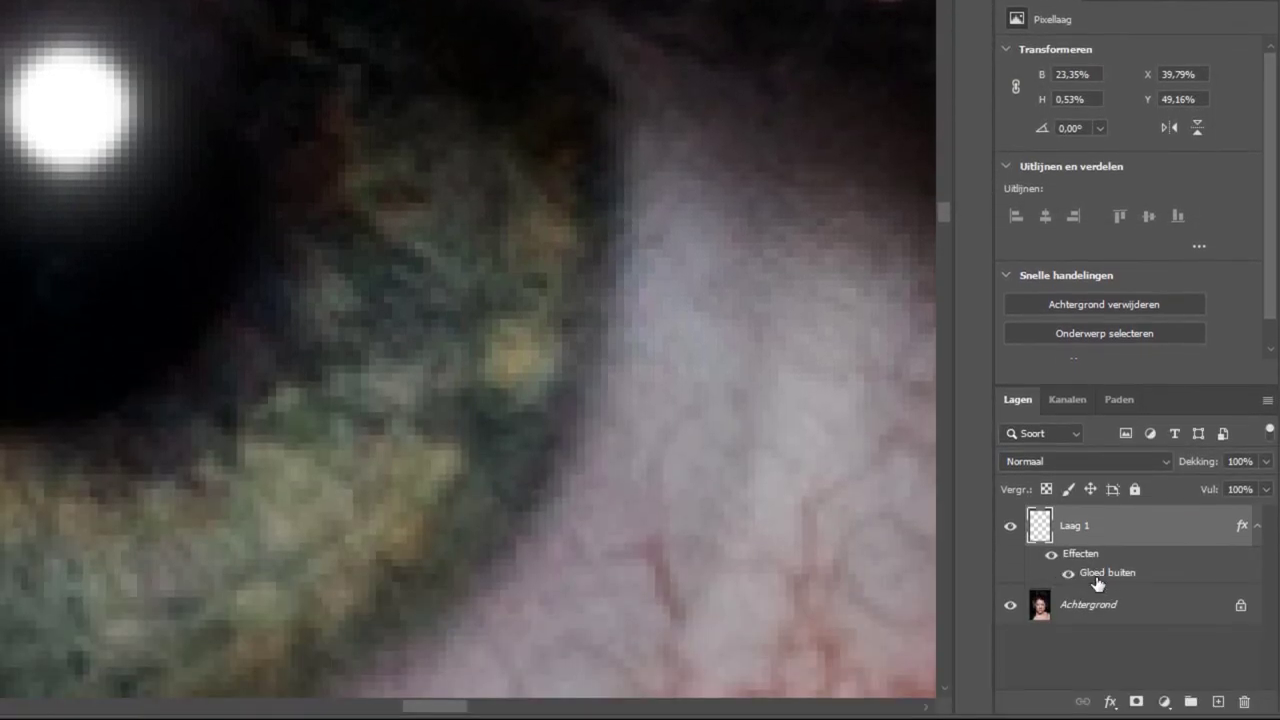
pyautogui.doubleClick(1097, 575)
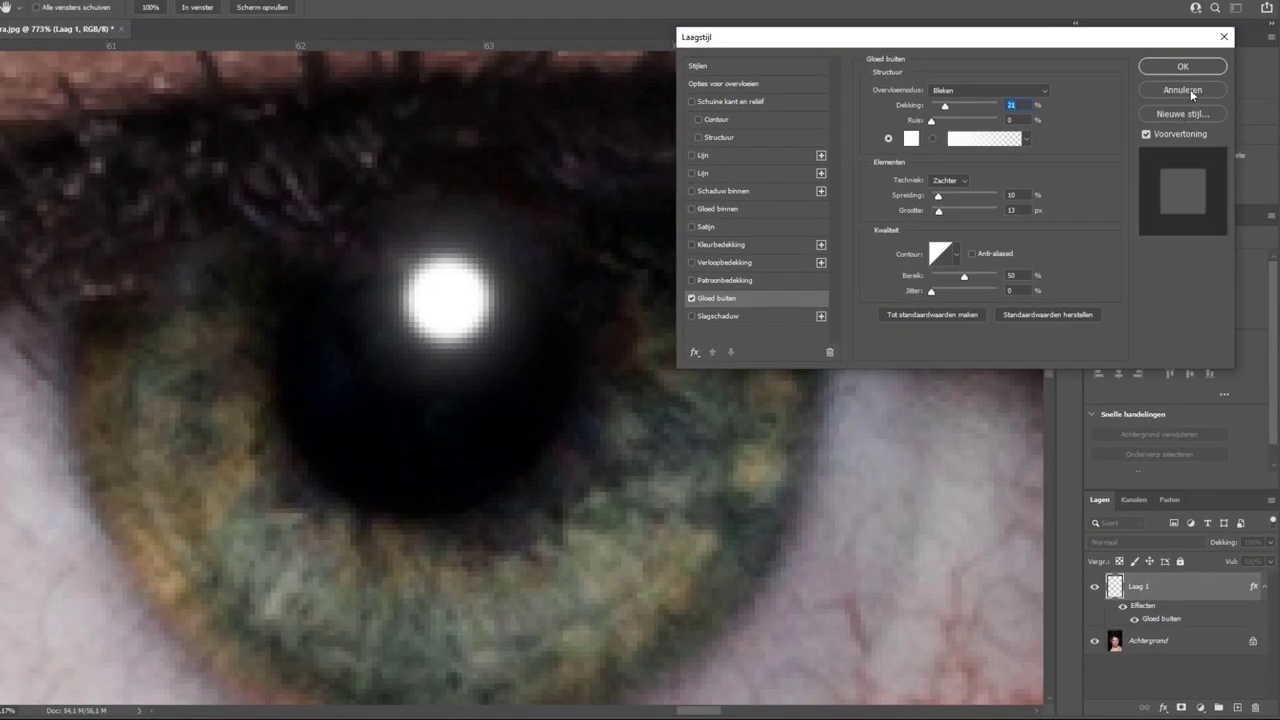
pyautogui.click(1190, 89)
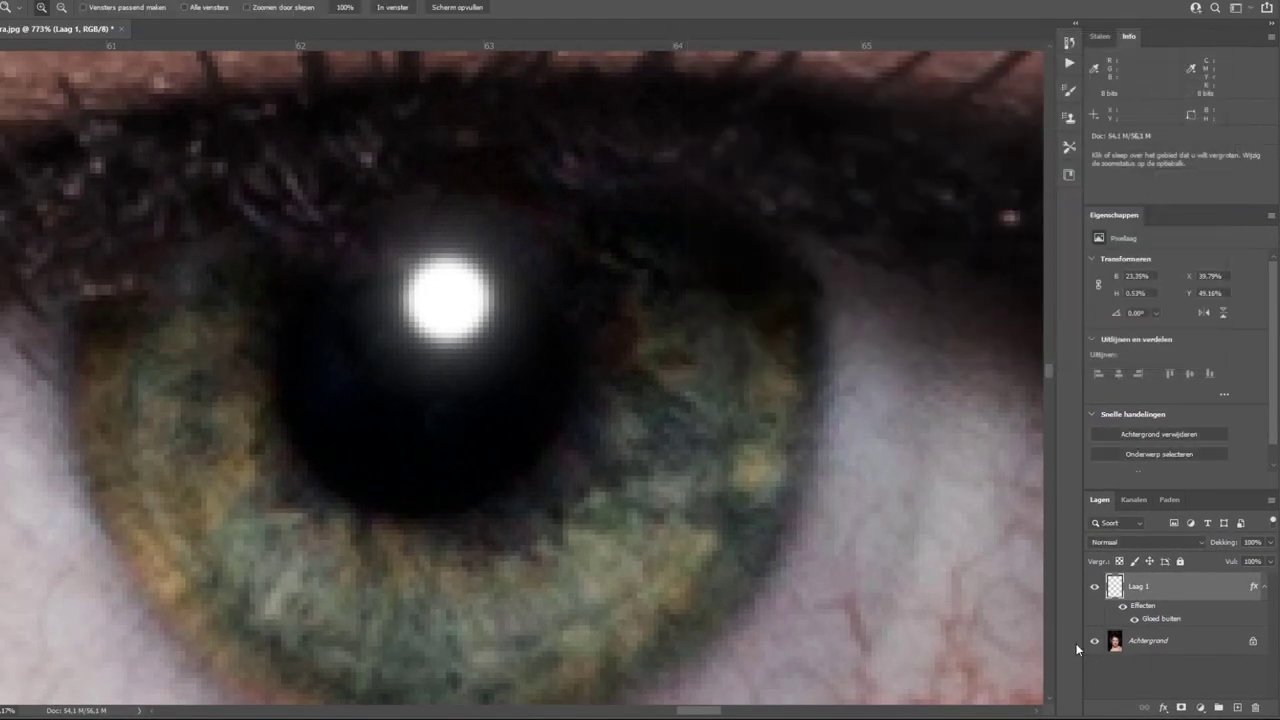
# Step: Toggle the outer glow off and on to compare, then fit the image and zoom onto both eyes
pyautogui.click(1122, 608)
pyautogui.click(1122, 608)
pyautogui.hotkey('ctrl', '0')
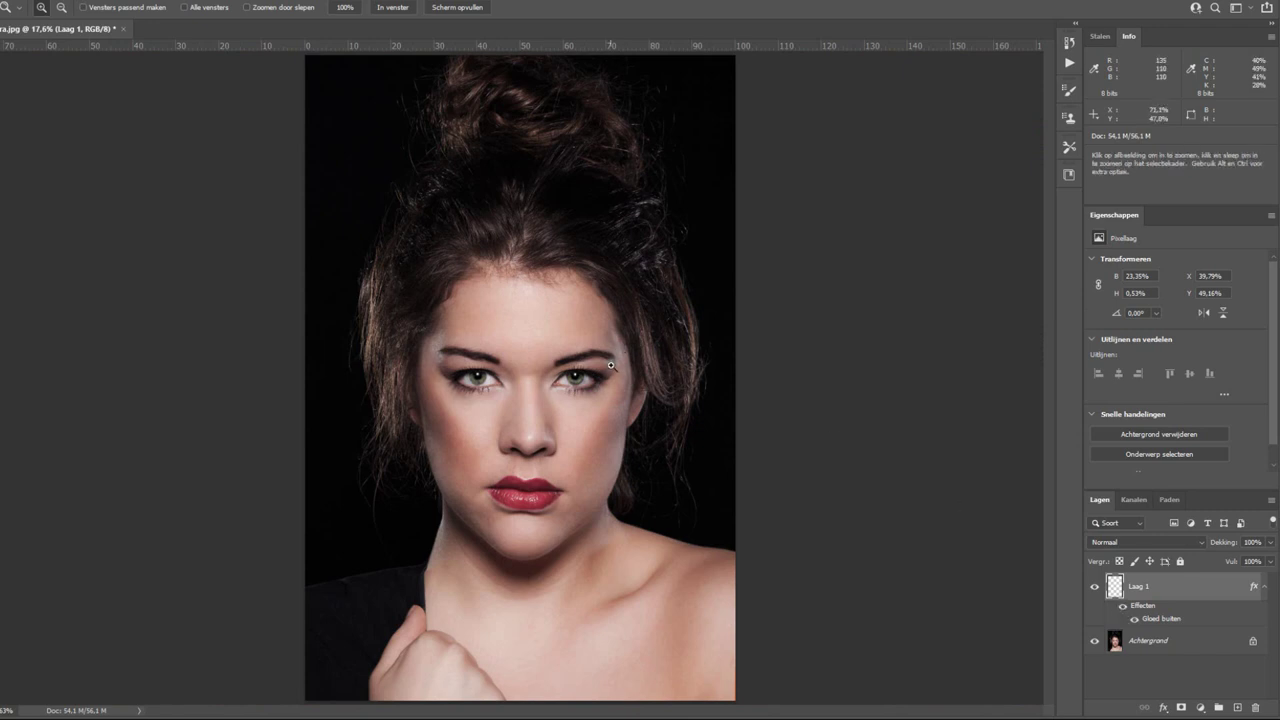
pyautogui.moveTo(397, 316); pyautogui.dragTo(626, 452)
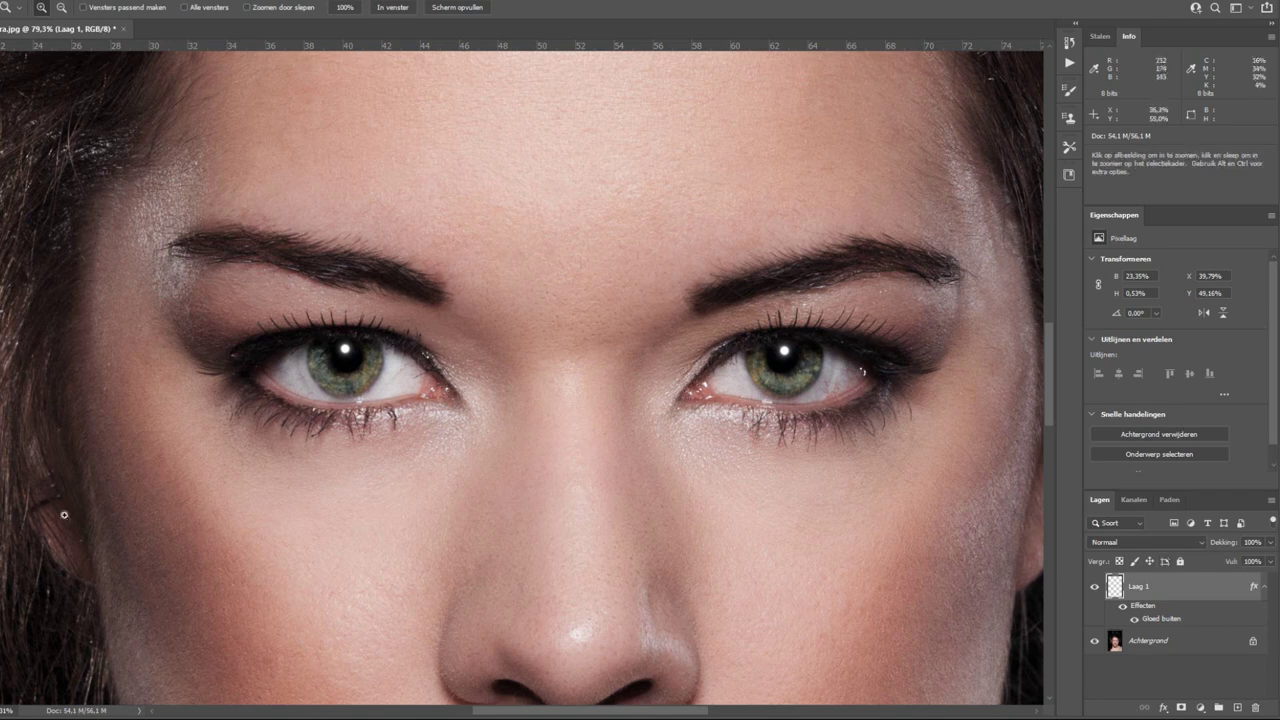
pyautogui.press('i')
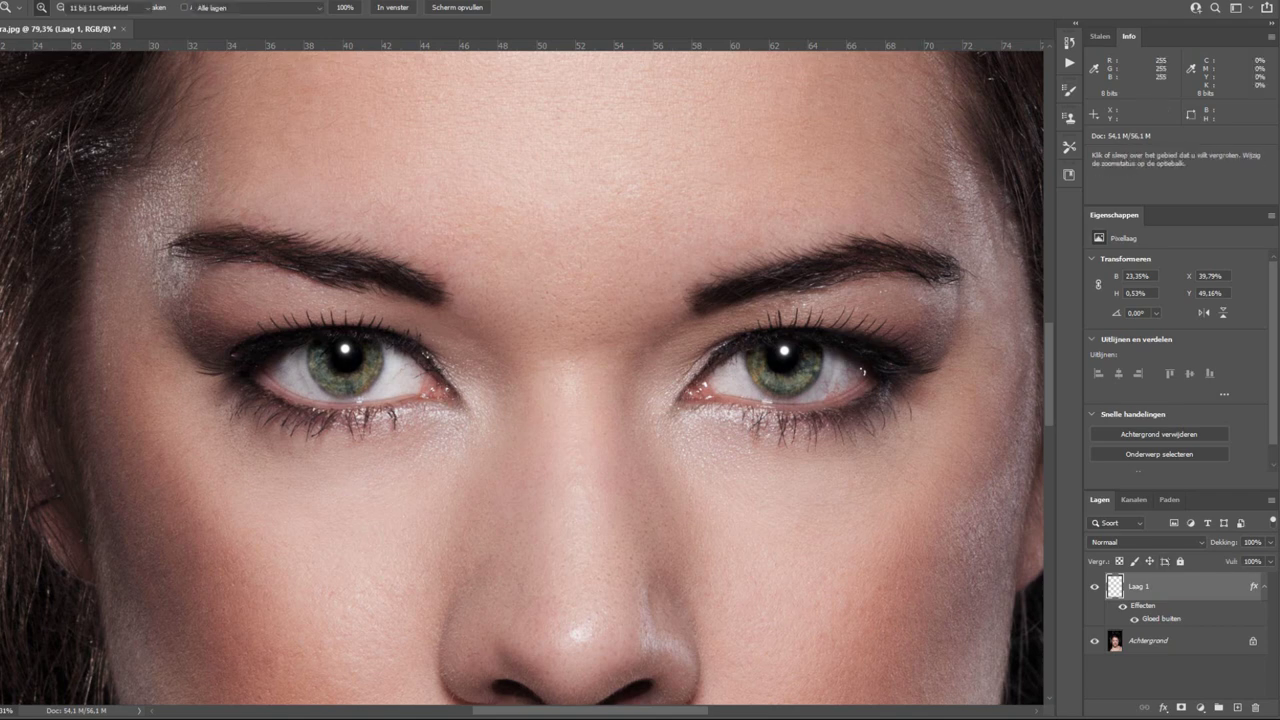
pyautogui.click(765, 424)
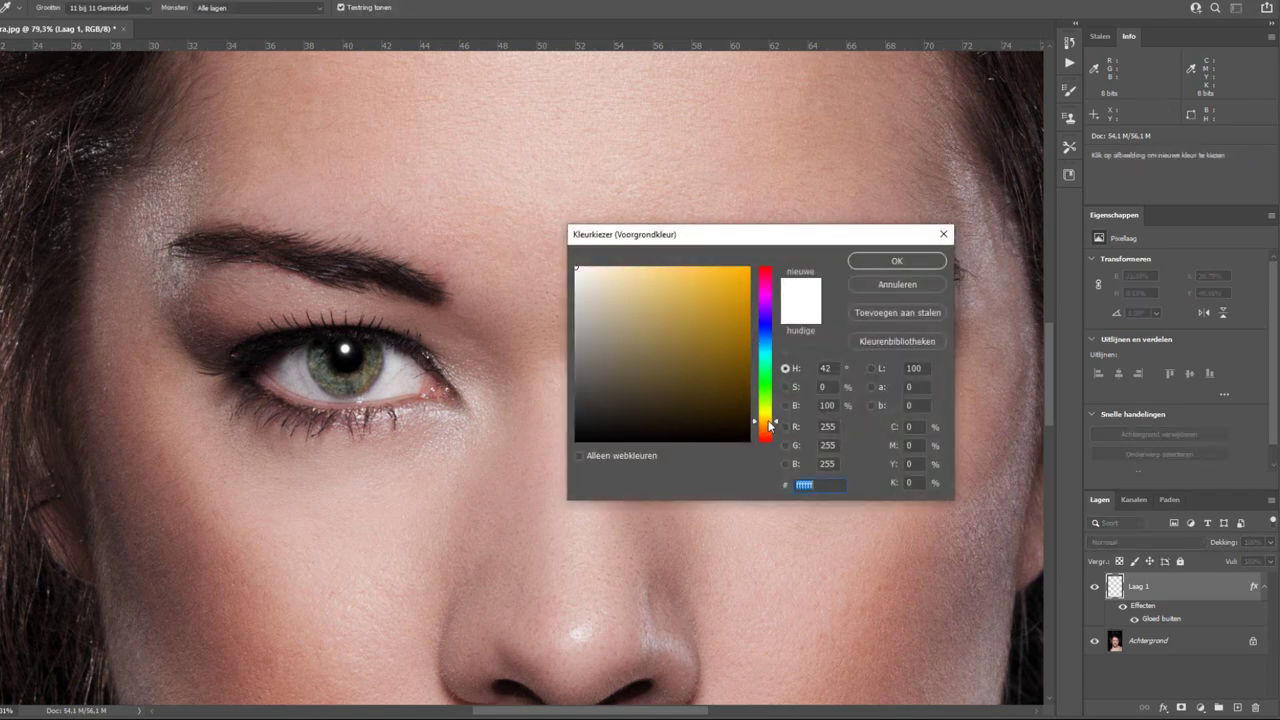
pyautogui.moveTo(698, 308)
pyautogui.mouseDown()
pyautogui.moveTo(709, 275)
pyautogui.moveTo(603, 267)
pyautogui.mouseUp()
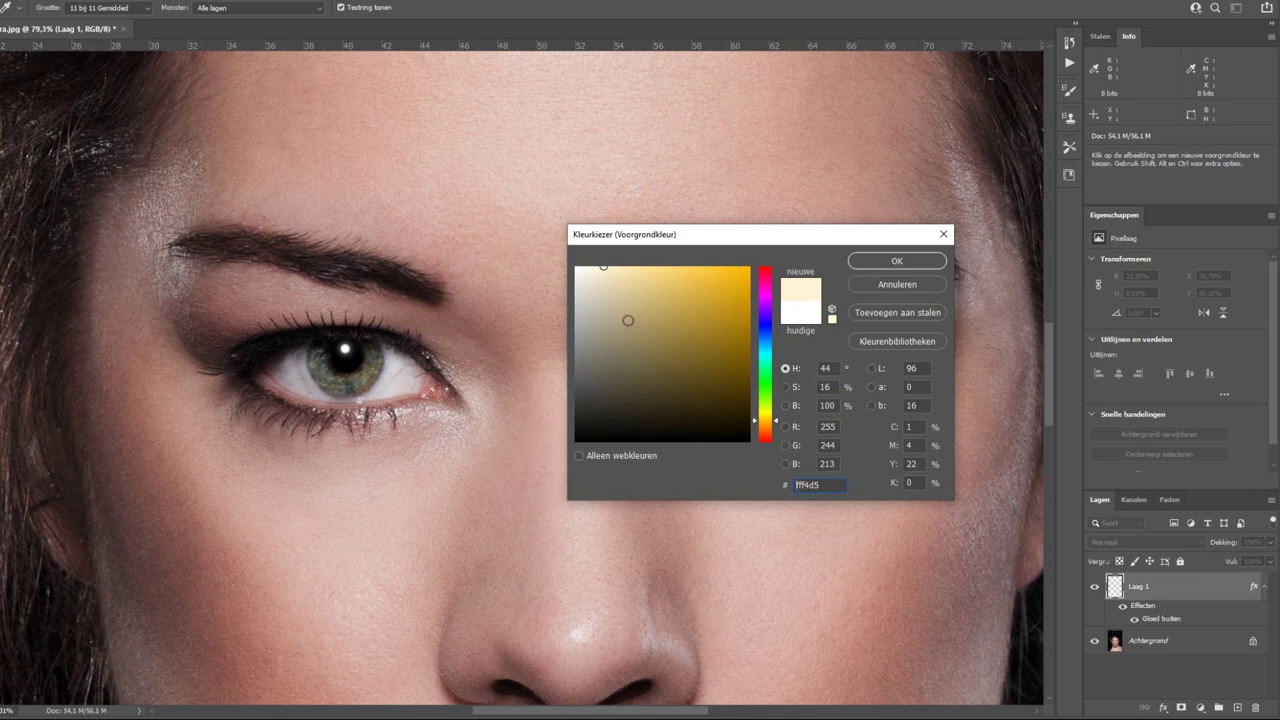
pyautogui.click(778, 427)
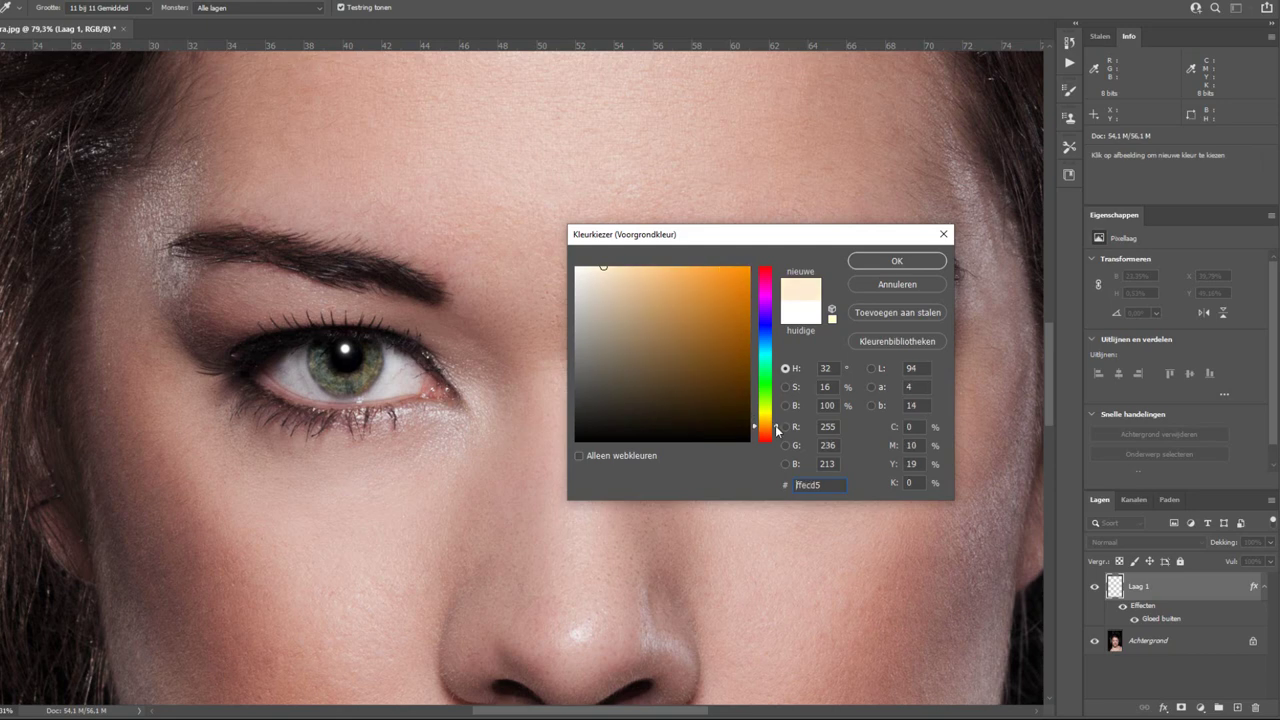
pyautogui.click(899, 283)
pyautogui.press('z')
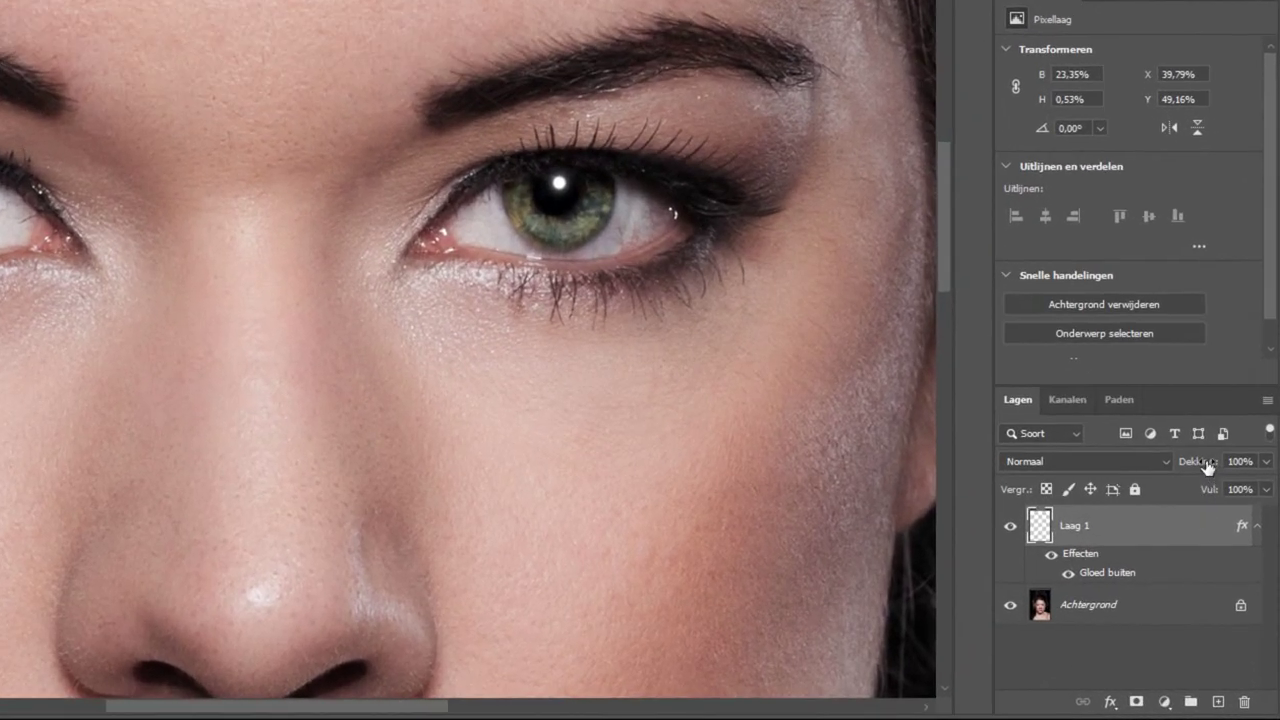
# Step: Lower Laag 1's opacity to 83% and zoom in on the eyes and nose
pyautogui.moveTo(1208, 468); pyautogui.dragTo(1190, 461)
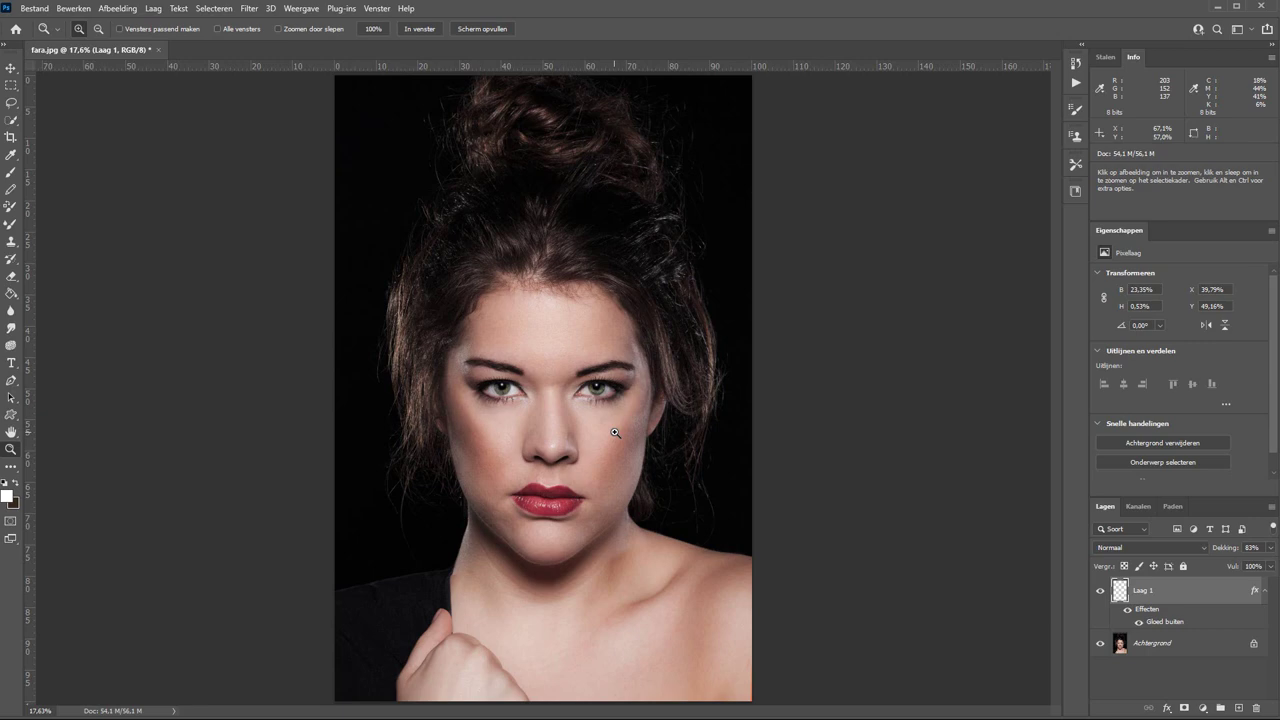
pyautogui.moveTo(417, 319); pyautogui.dragTo(558, 473)
# Step: Lasso the left-eye catchlight, move it into place, and deselect it
pyautogui.click(11, 102)
pyautogui.moveTo(497, 318); pyautogui.dragTo(502, 314)
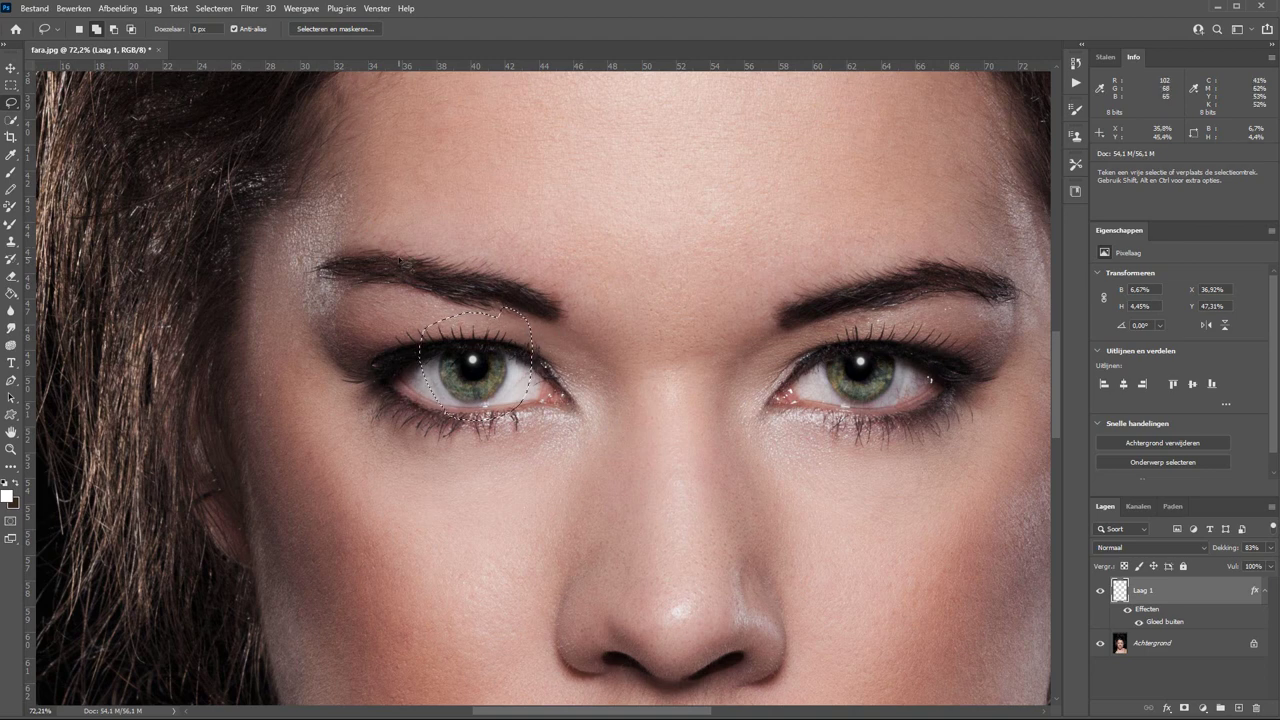
pyautogui.press('v')
pyautogui.hotkey('ctrl', 'd')
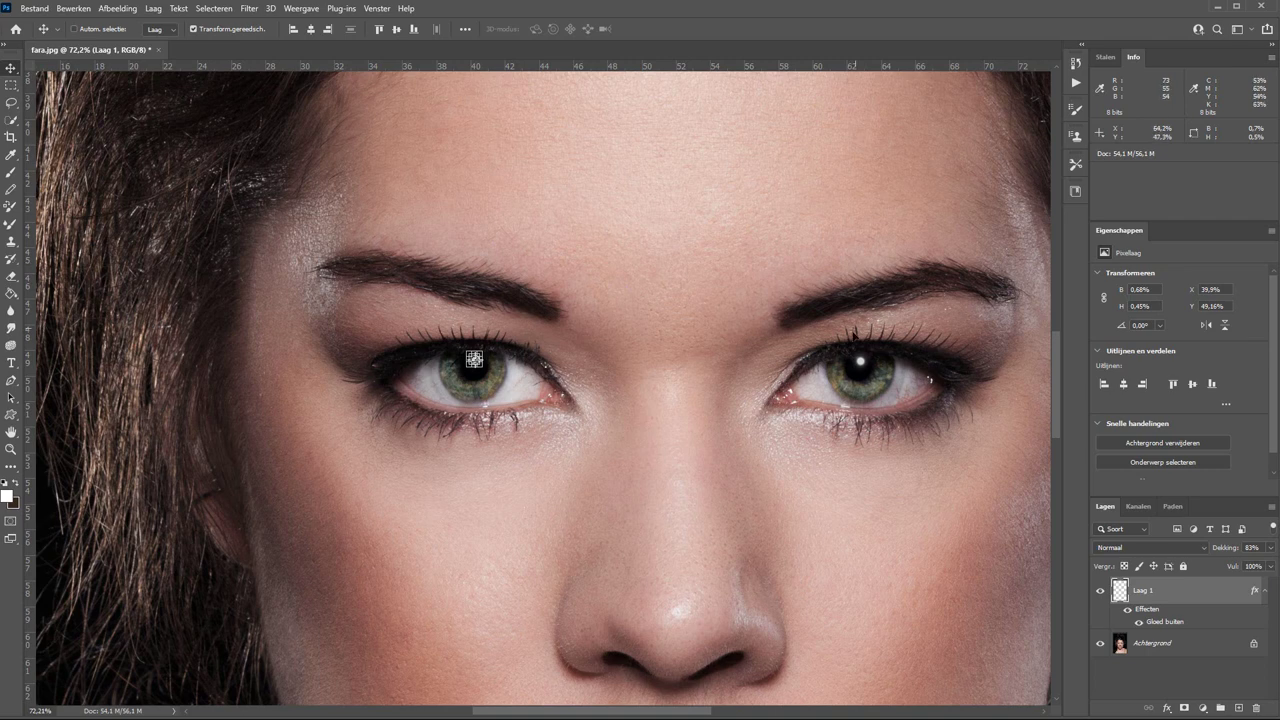
# Step: Lasso and reposition the right-eye catchlight, restore its selection, and reselect Laag 1
pyautogui.press('l')
pyautogui.moveTo(860, 376); pyautogui.dragTo(896, 396)
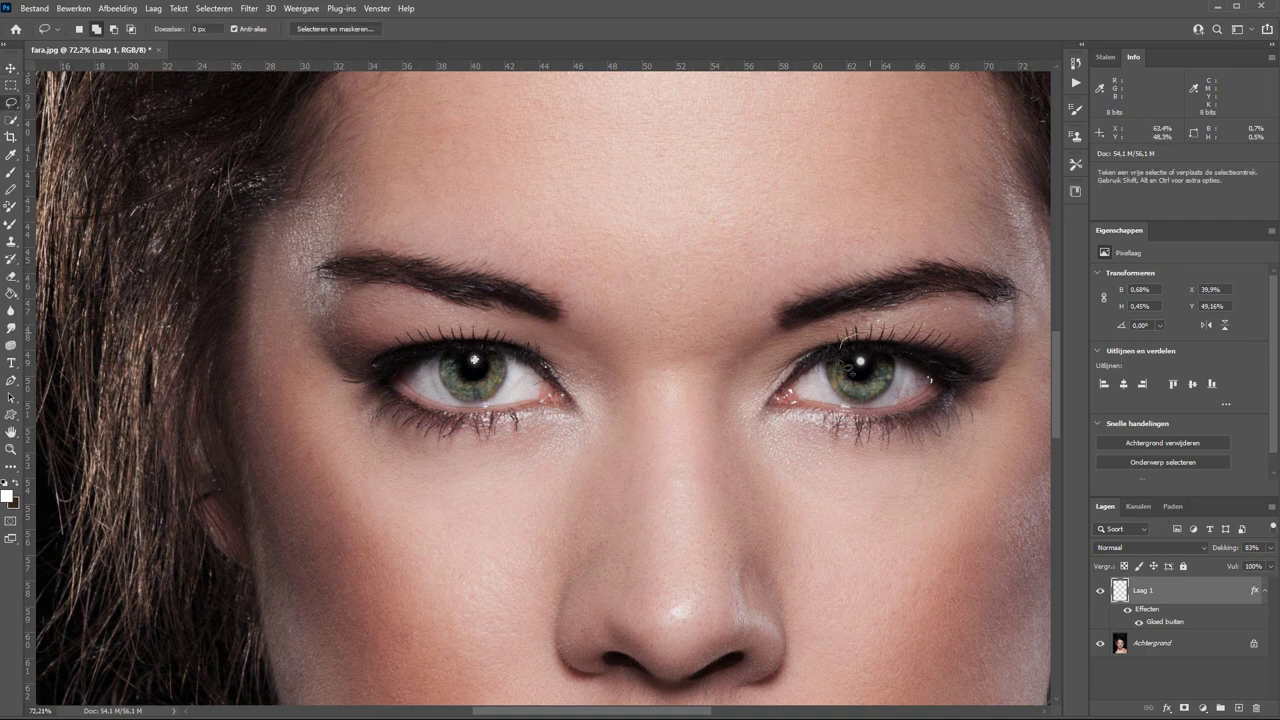
pyautogui.press('v')
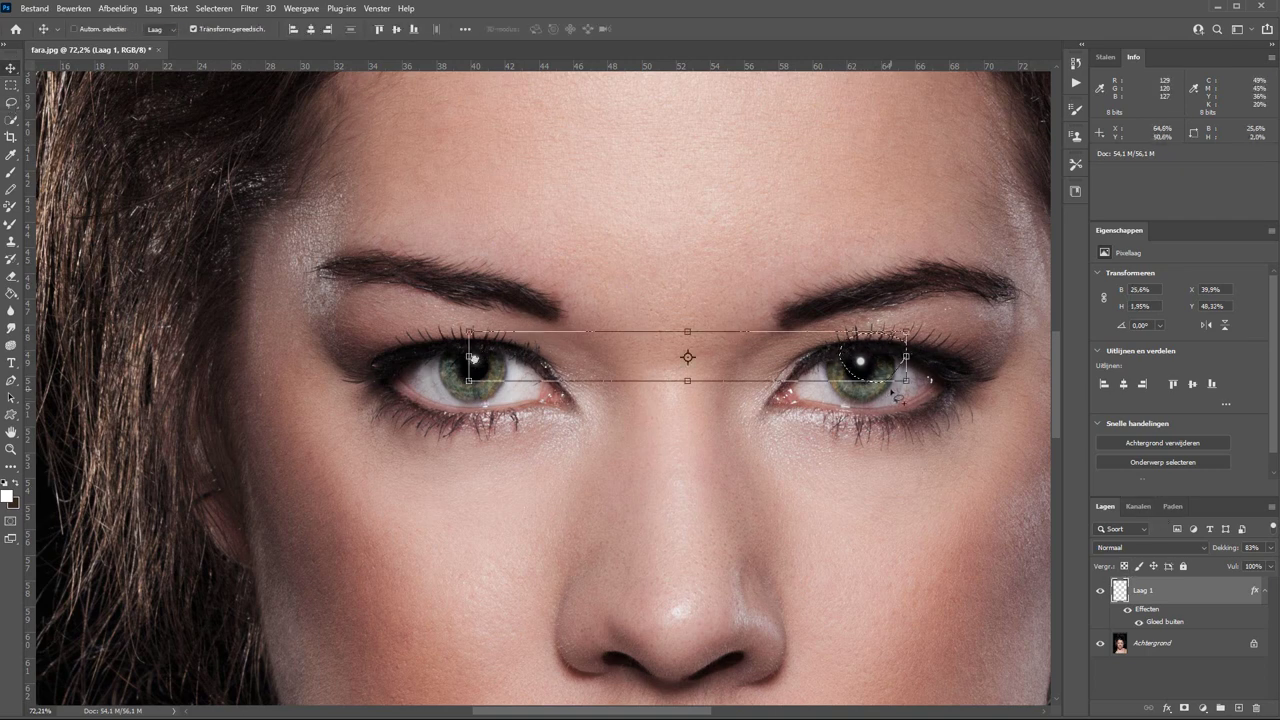
pyautogui.hotkey('ctrl', 'd')
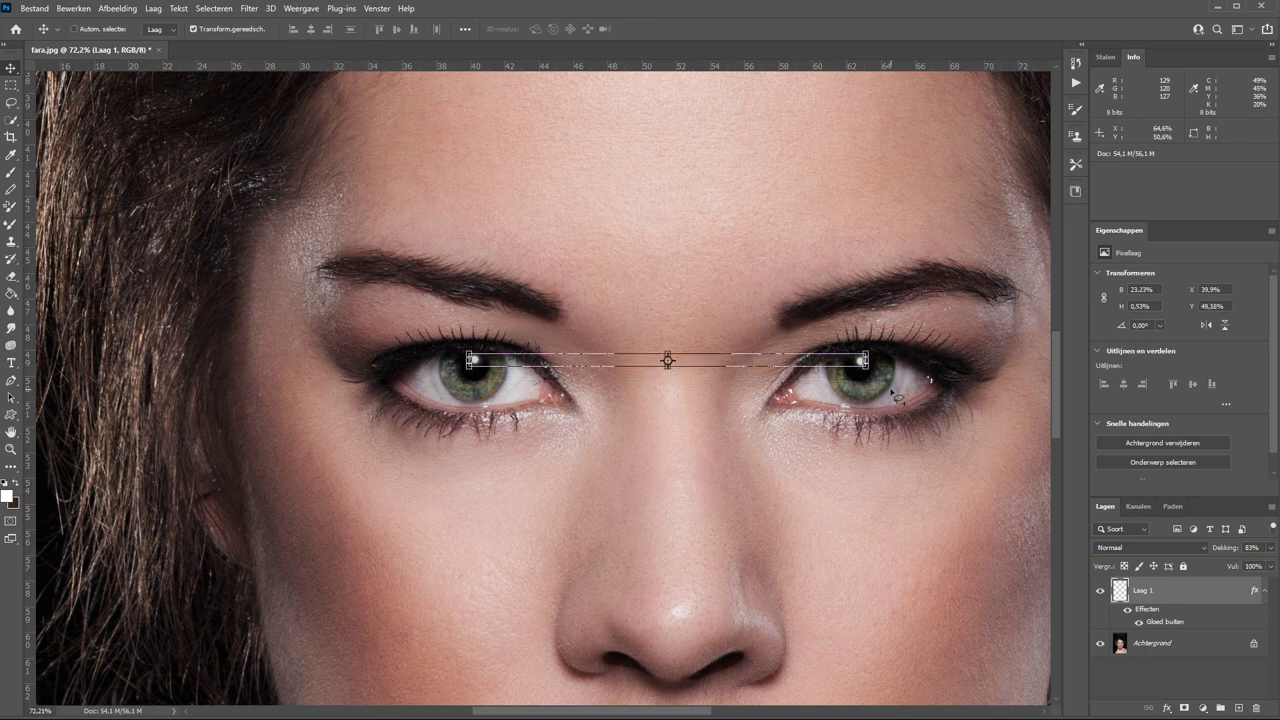
pyautogui.hotkey('ctrl', 'z')
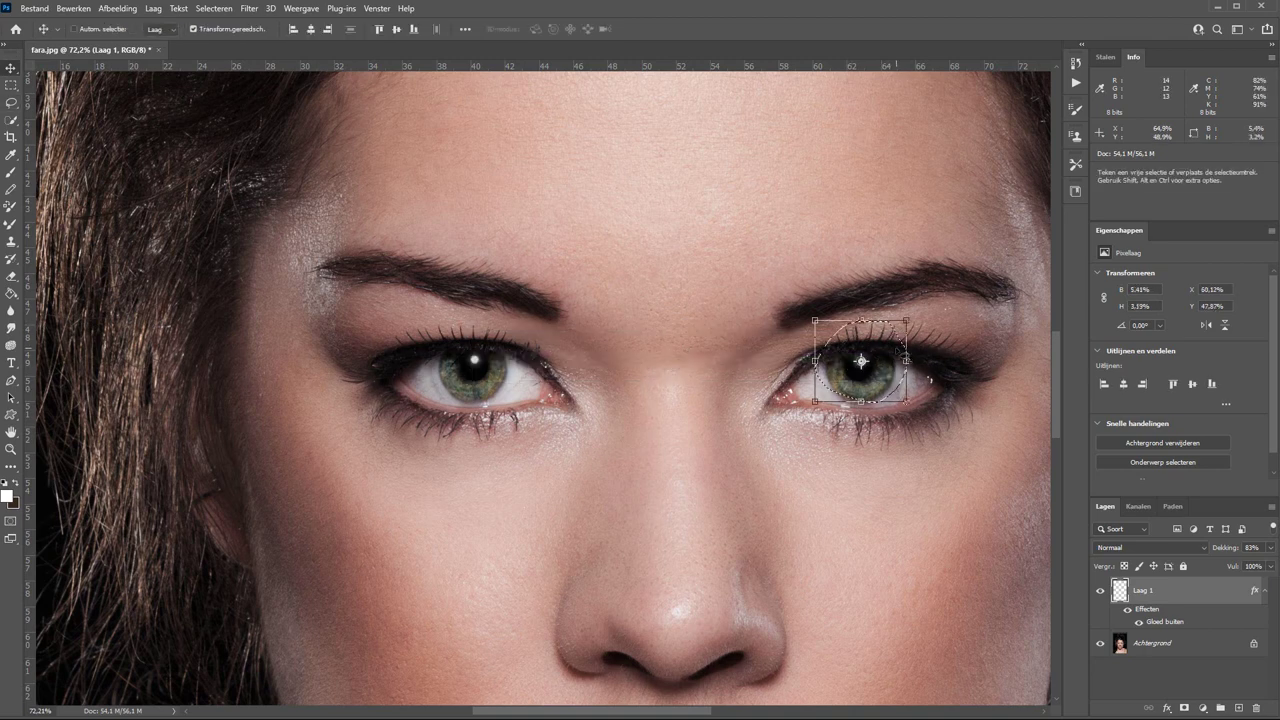
pyautogui.click(1170, 642)
pyautogui.click(1162, 598)
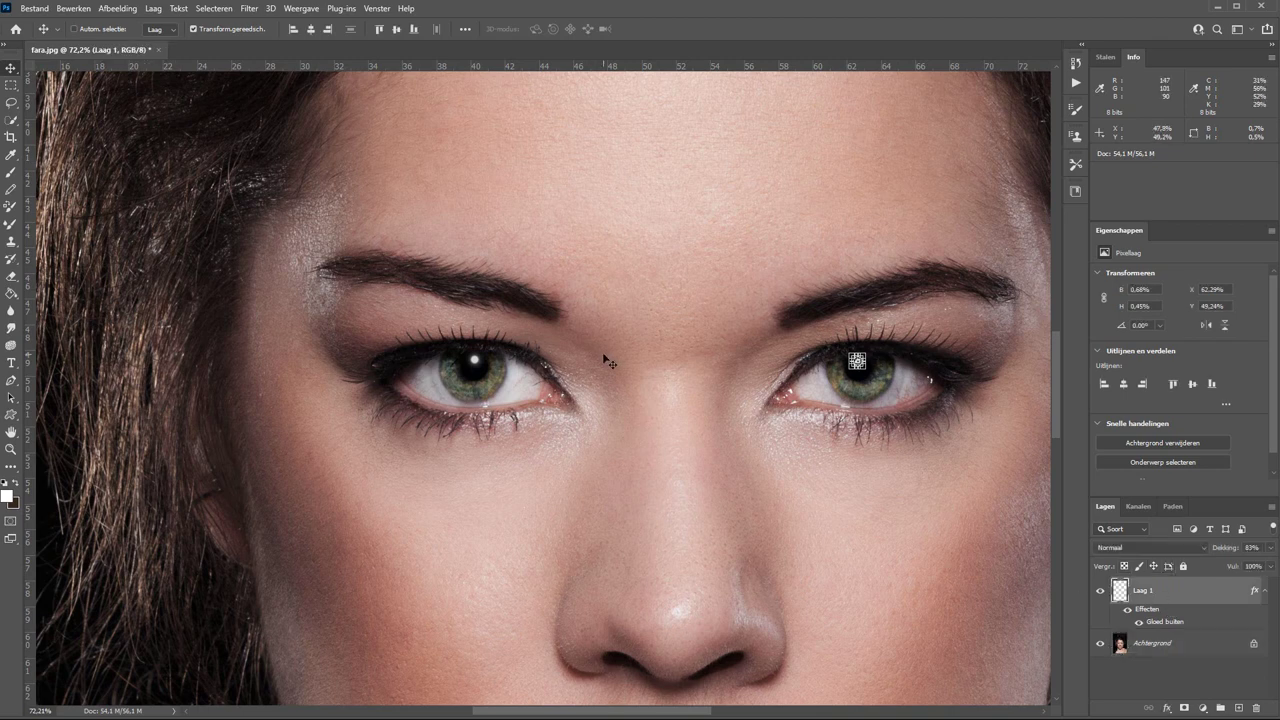
pyautogui.press('m')
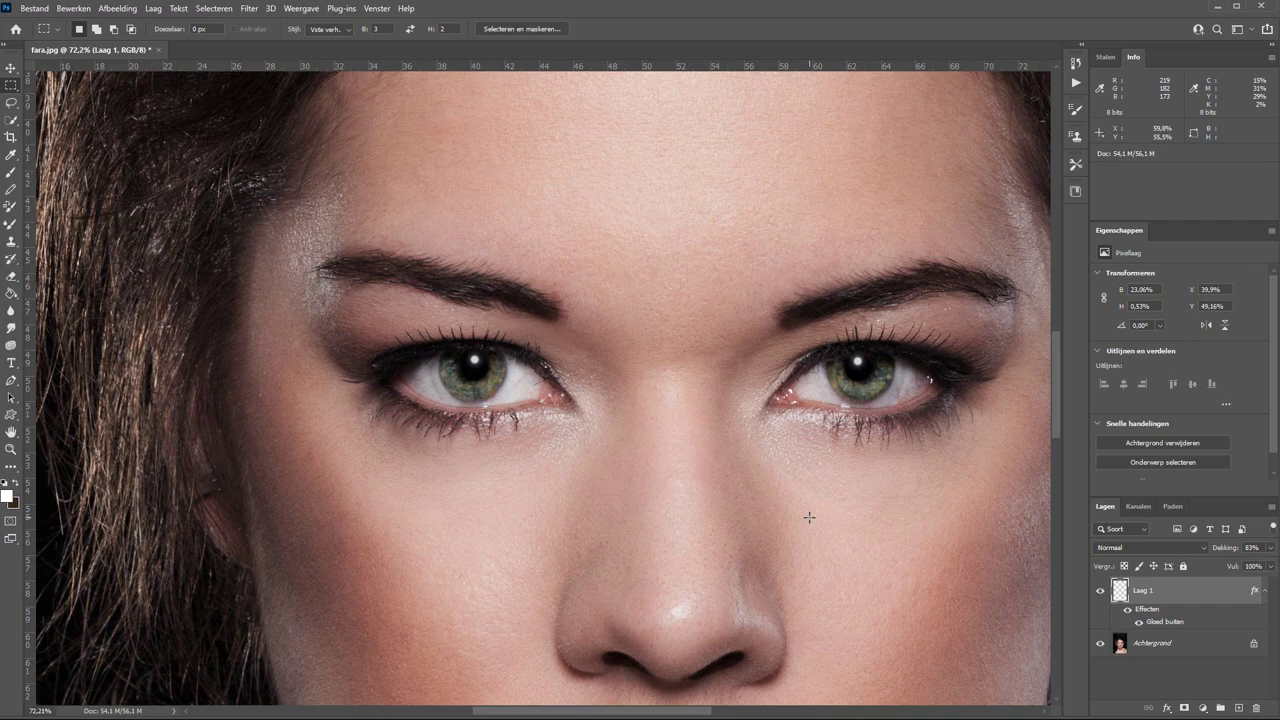
# Step: View the portrait at 100%, then fit the whole image in the window
pyautogui.hotkey('ctrl', '1')
pyautogui.hotkey('ctrl', '0')
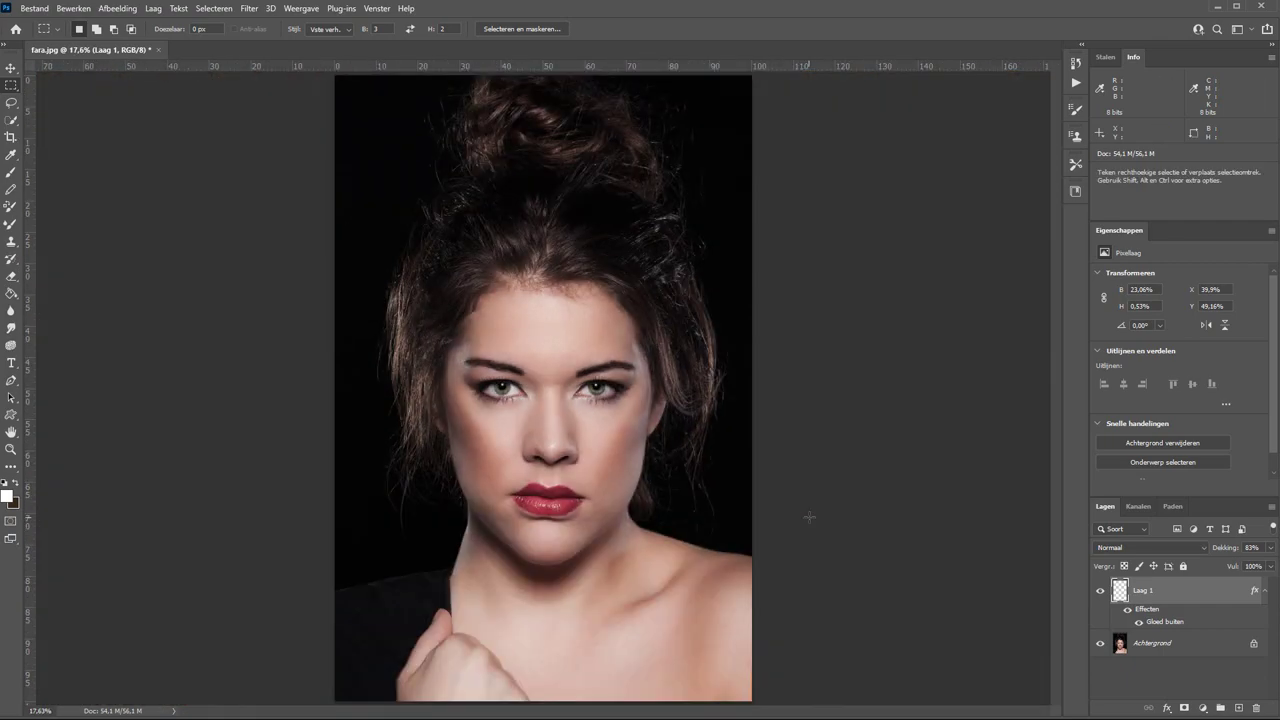